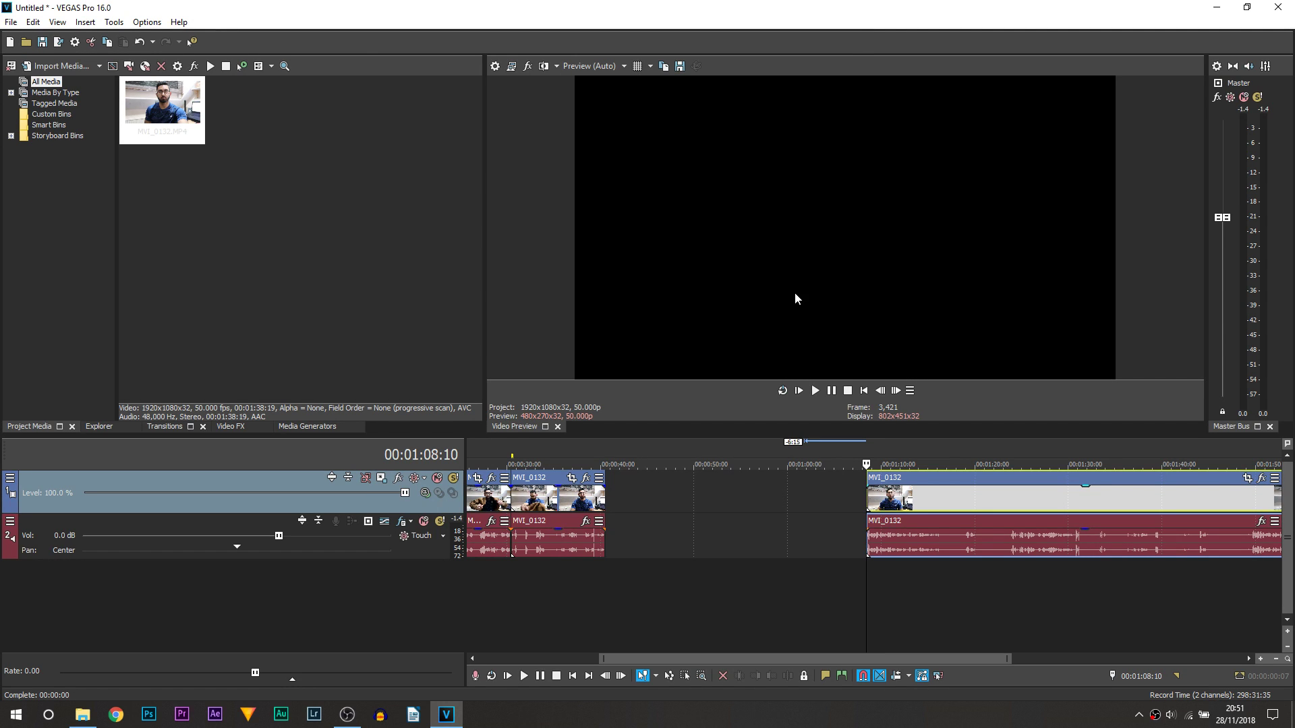
scroll(490, 582, "down", 3)
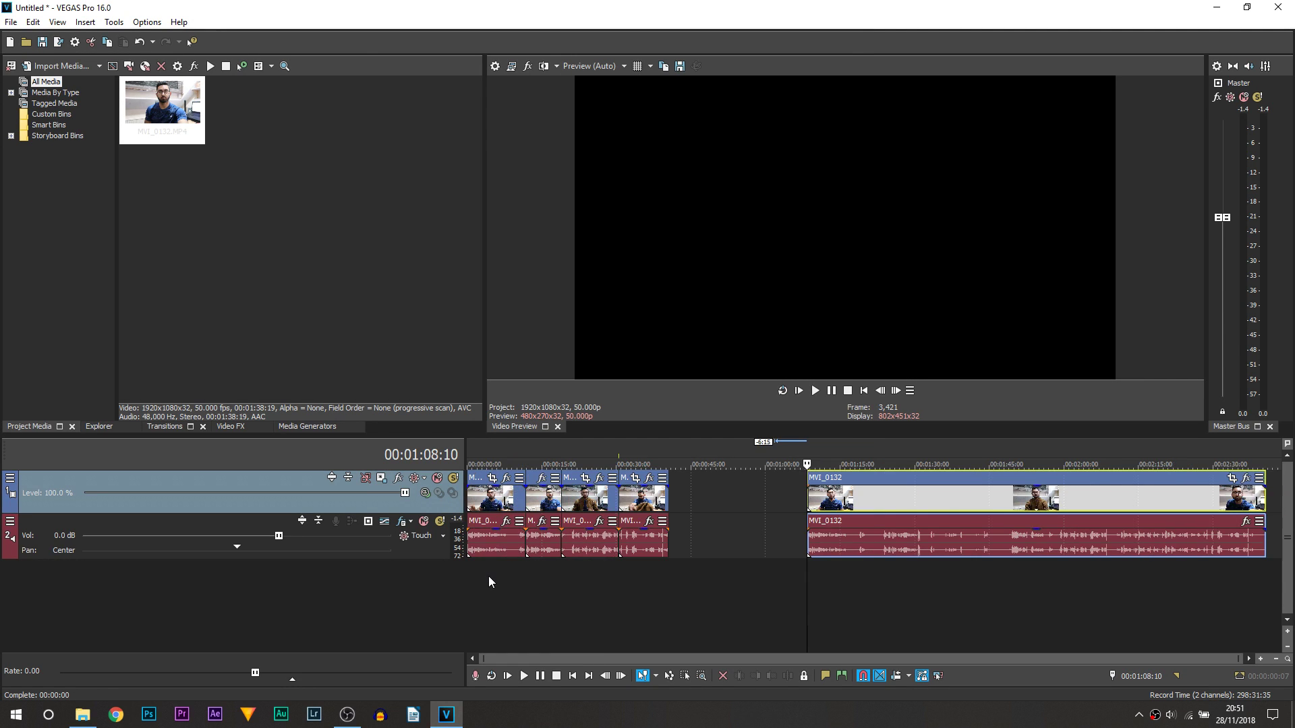
left_click(489, 577)
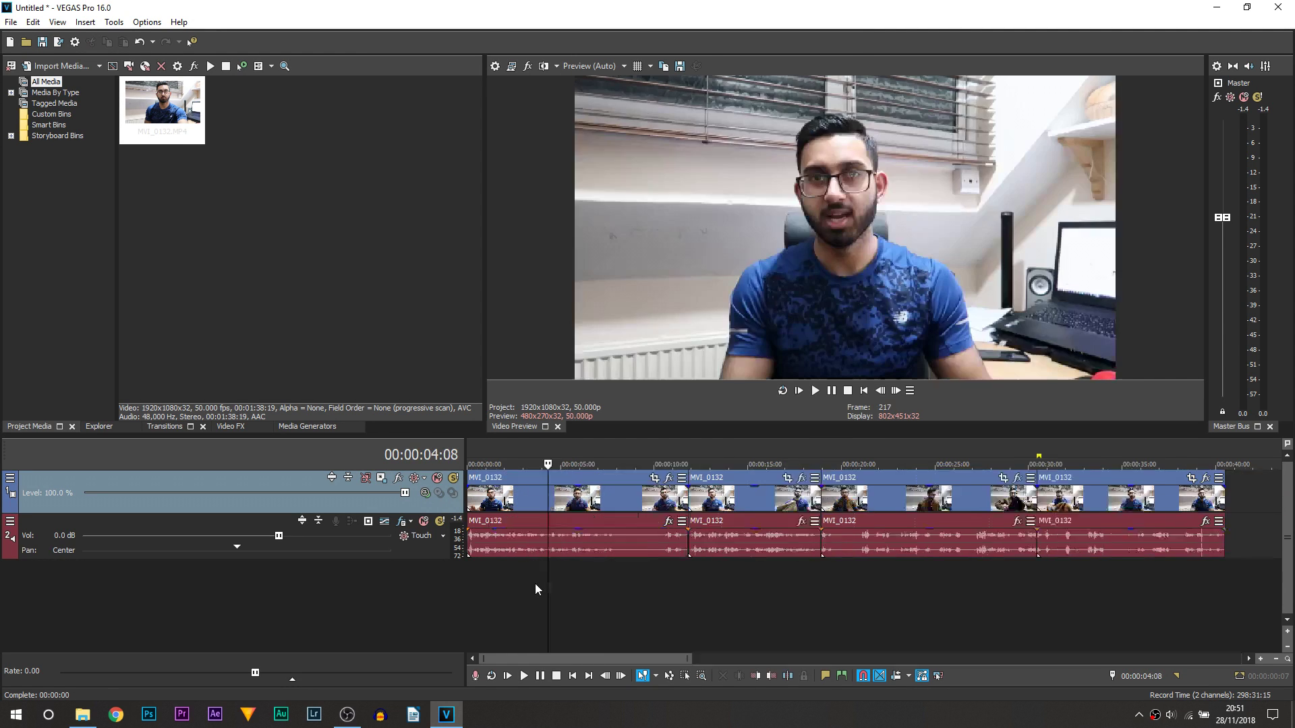
left_click(626, 576)
left_click(810, 536)
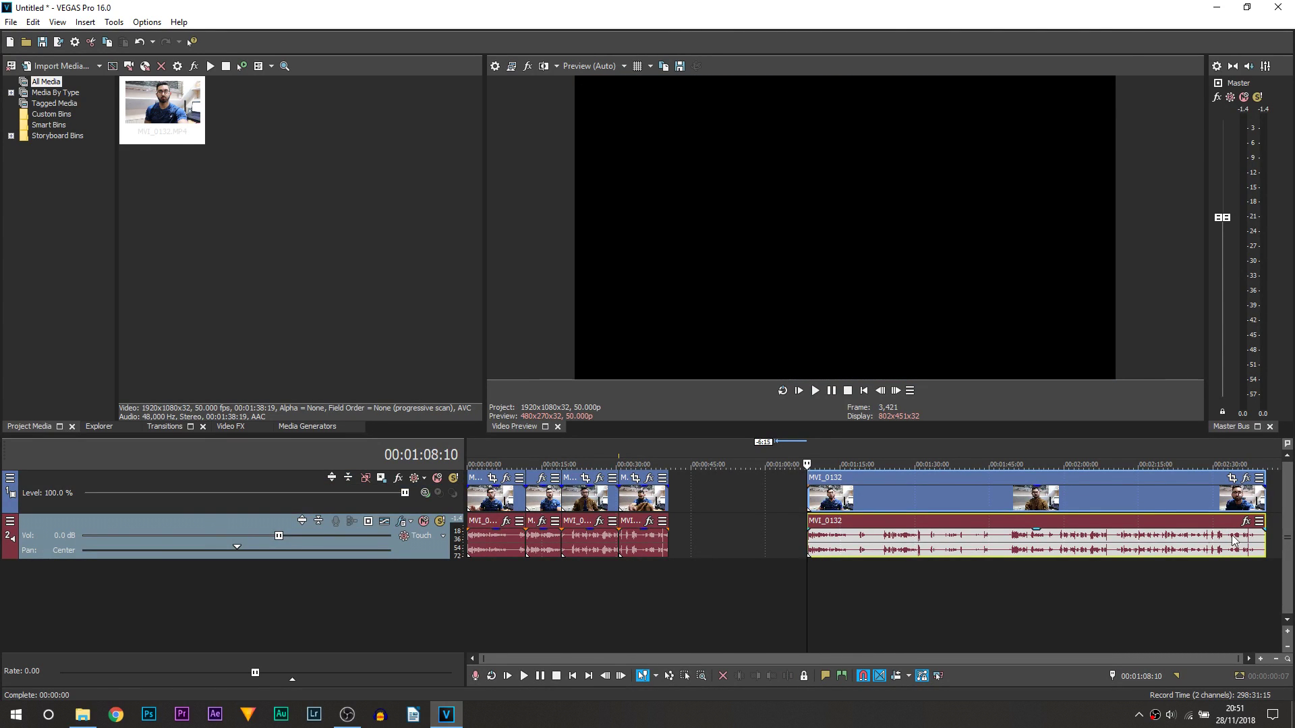
scroll(1102, 568, "up", 1)
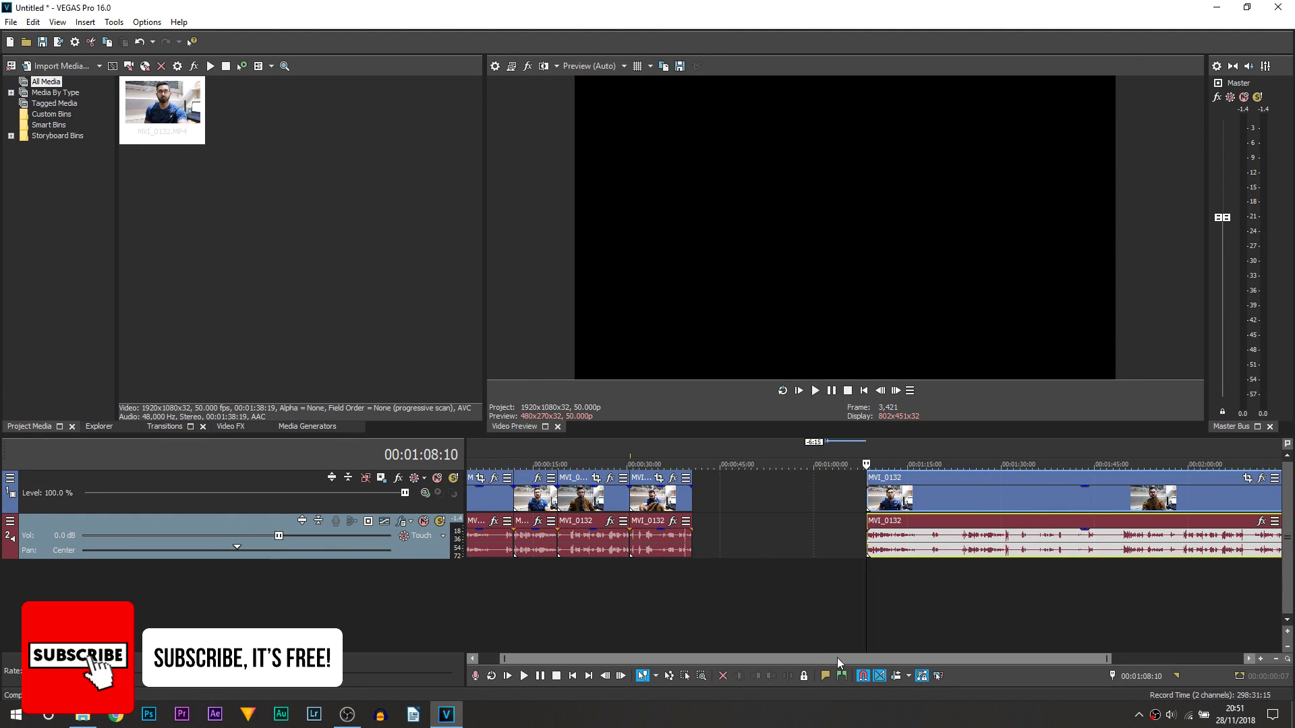
left_click_drag(837, 658, 1016, 651)
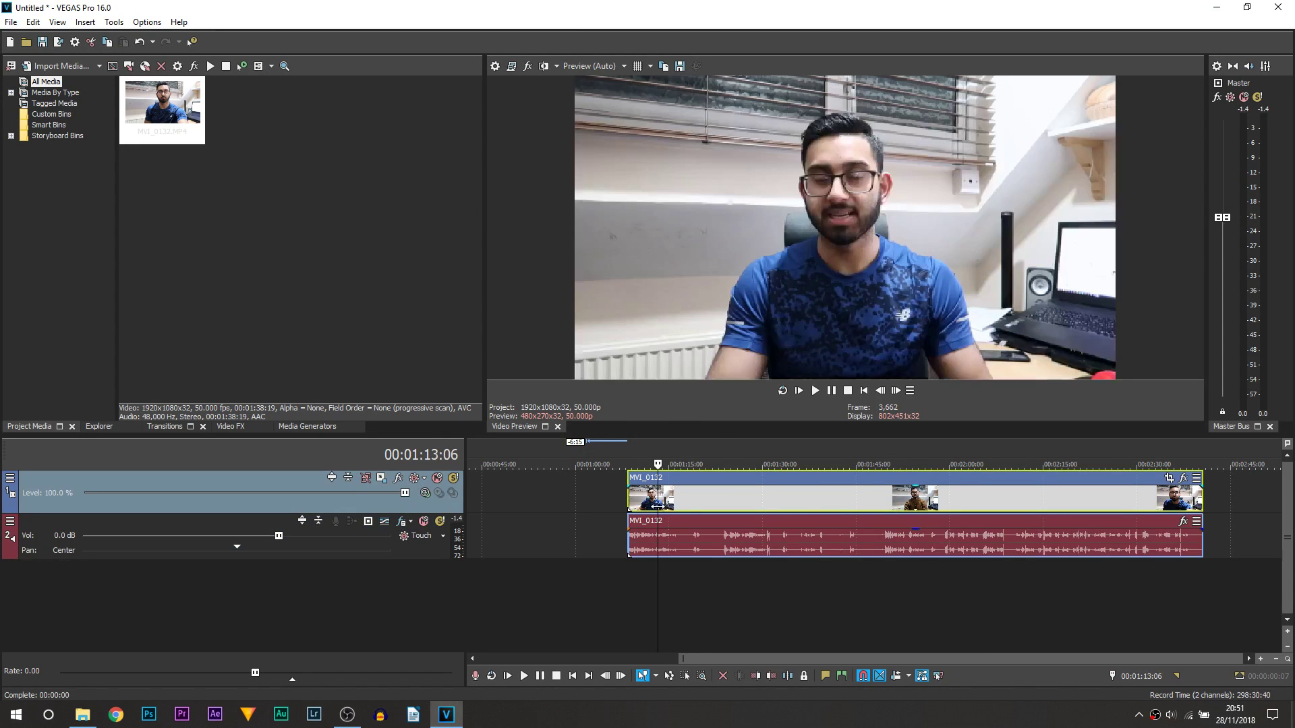
scroll(837, 498, "left", 5)
- Trim the start of the long MVI_0132 clip and park the playhead at 1:31:01, where the jacket is thrown on
left_click_drag(838, 497, 931, 497)
scroll(1014, 514, "up", 3)
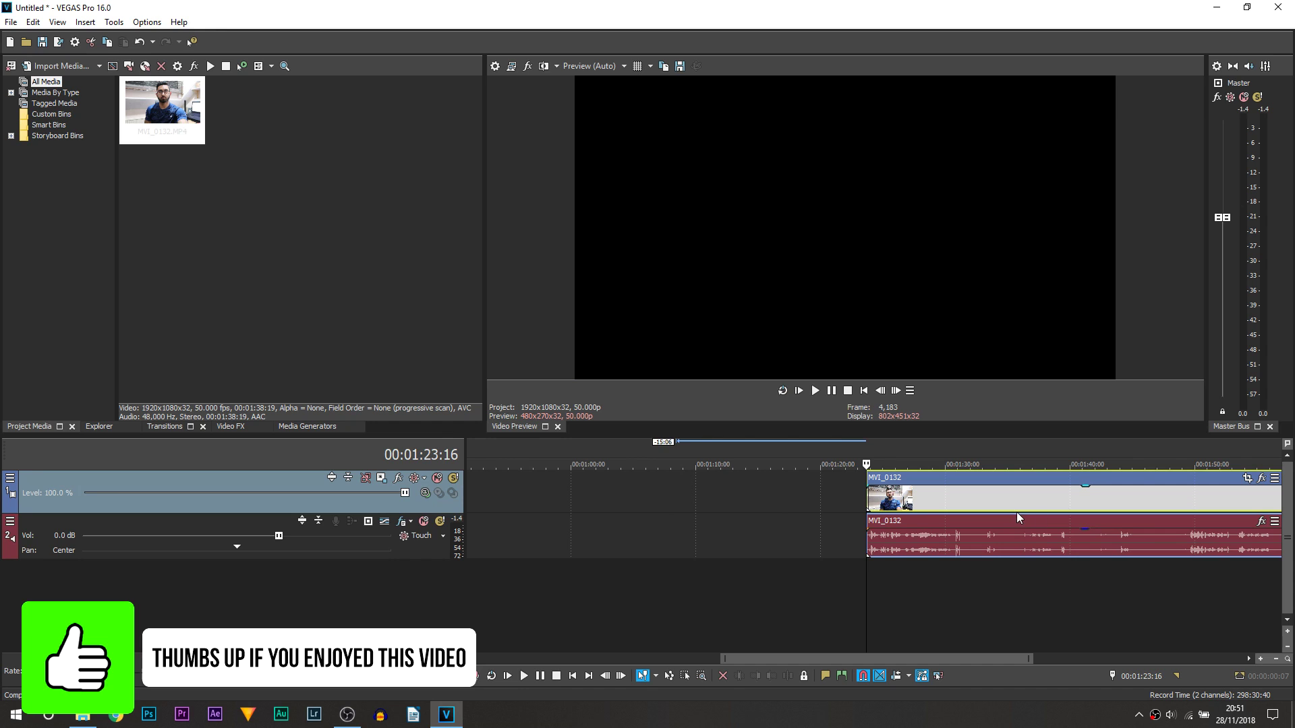
left_click(834, 392)
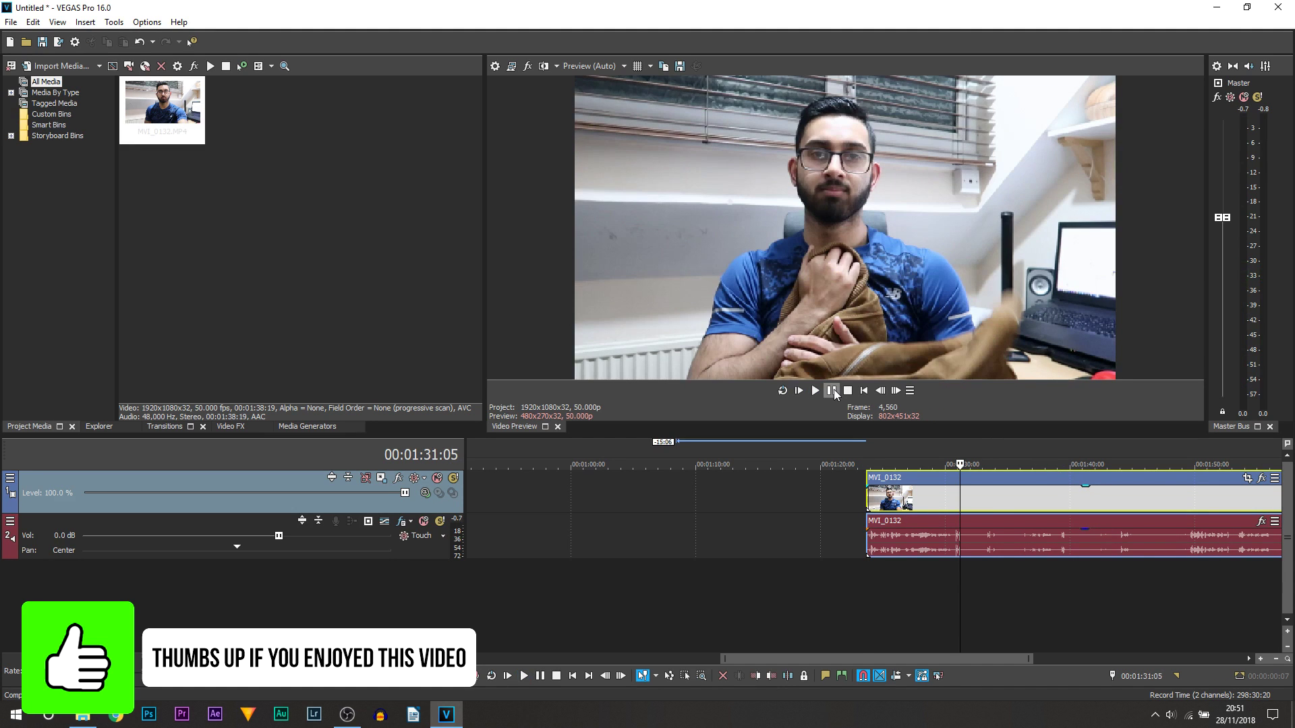
mouse_move(956, 579)
left_mouse_down()
mouse_move(967, 575)
mouse_move(941, 575)
mouse_move(958, 575)
left_mouse_up()
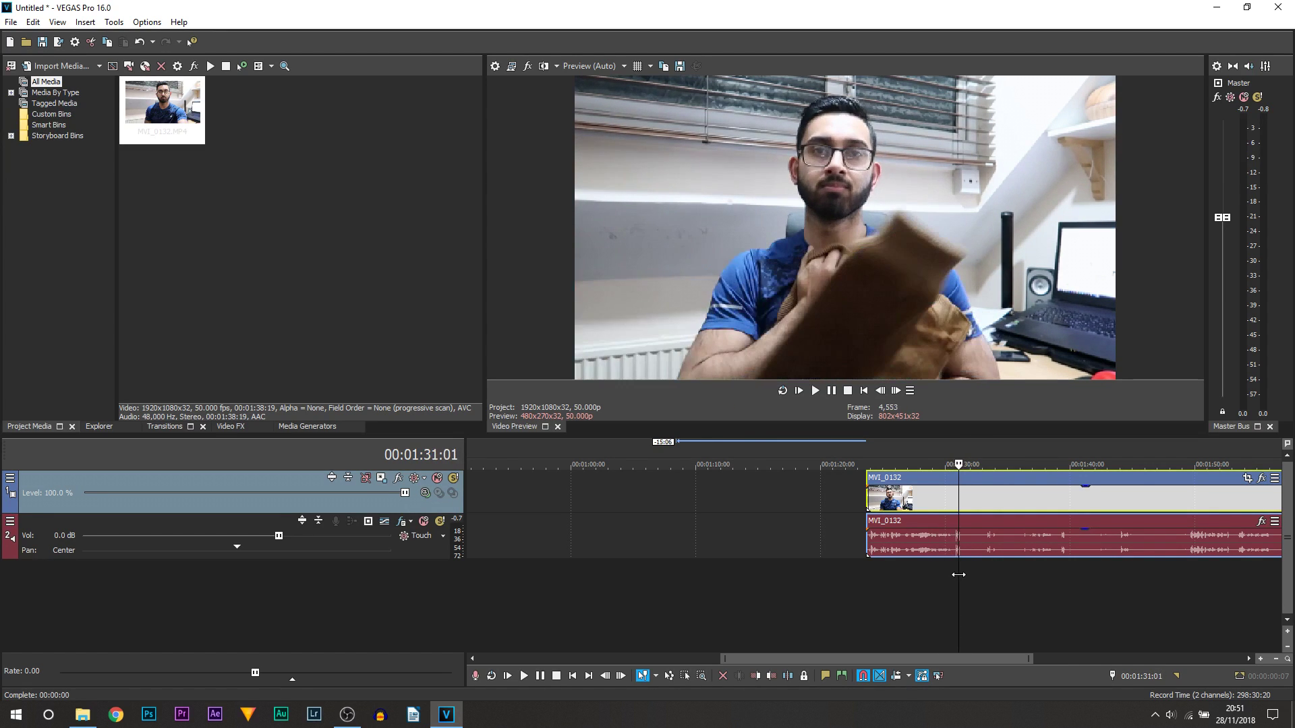
- Split the long MVI_0132 clip at the playhead and separate the two parts
key("s")
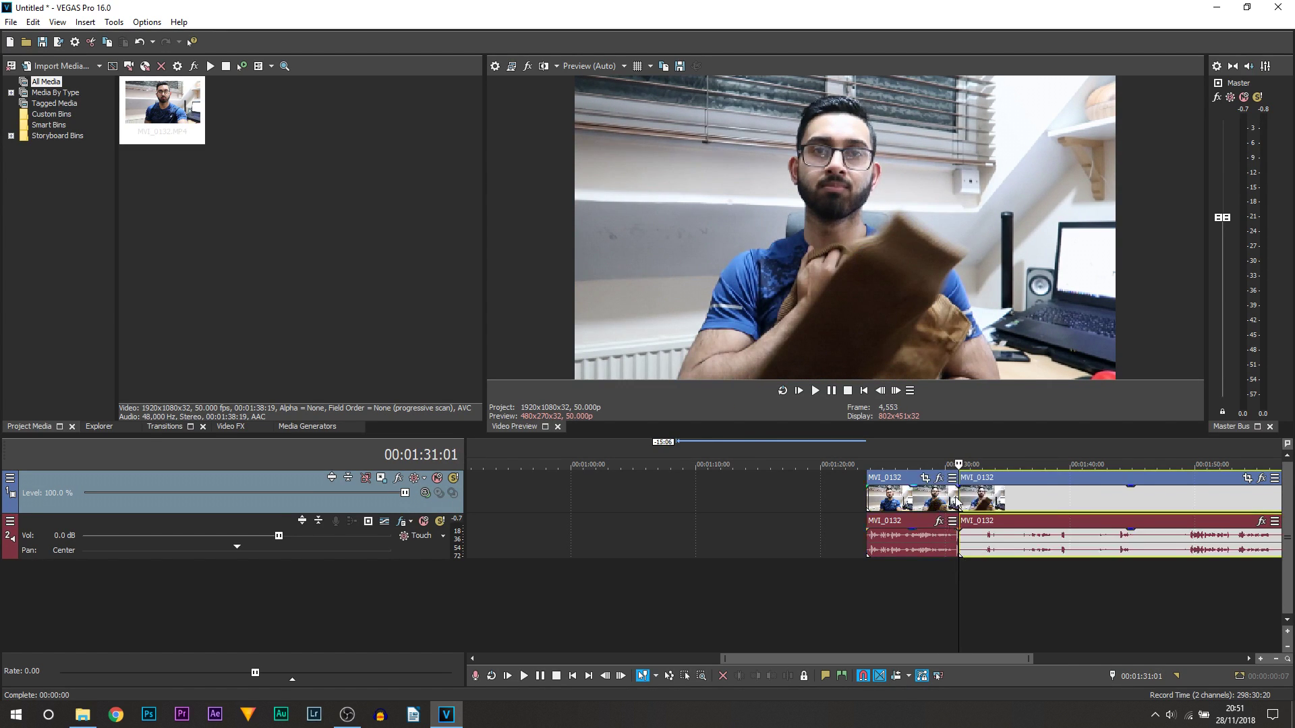
left_click_drag(922, 498, 1203, 497)
left_click(963, 499)
key("ctrl+z")
- Trim the second part's start so it begins with the jacket already on
mouse_move(961, 494)
left_mouse_down()
mouse_move(1041, 493)
mouse_move(978, 501)
left_mouse_up()
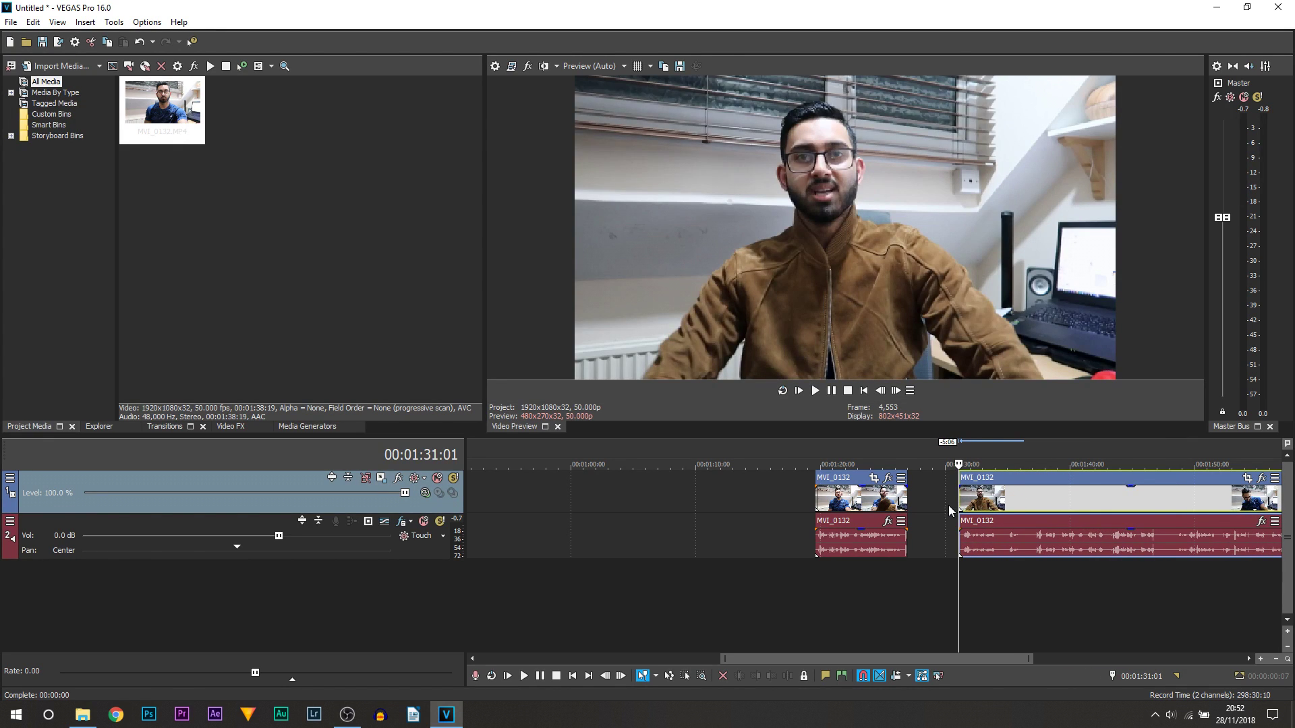
left_click_drag(966, 506, 1003, 506)
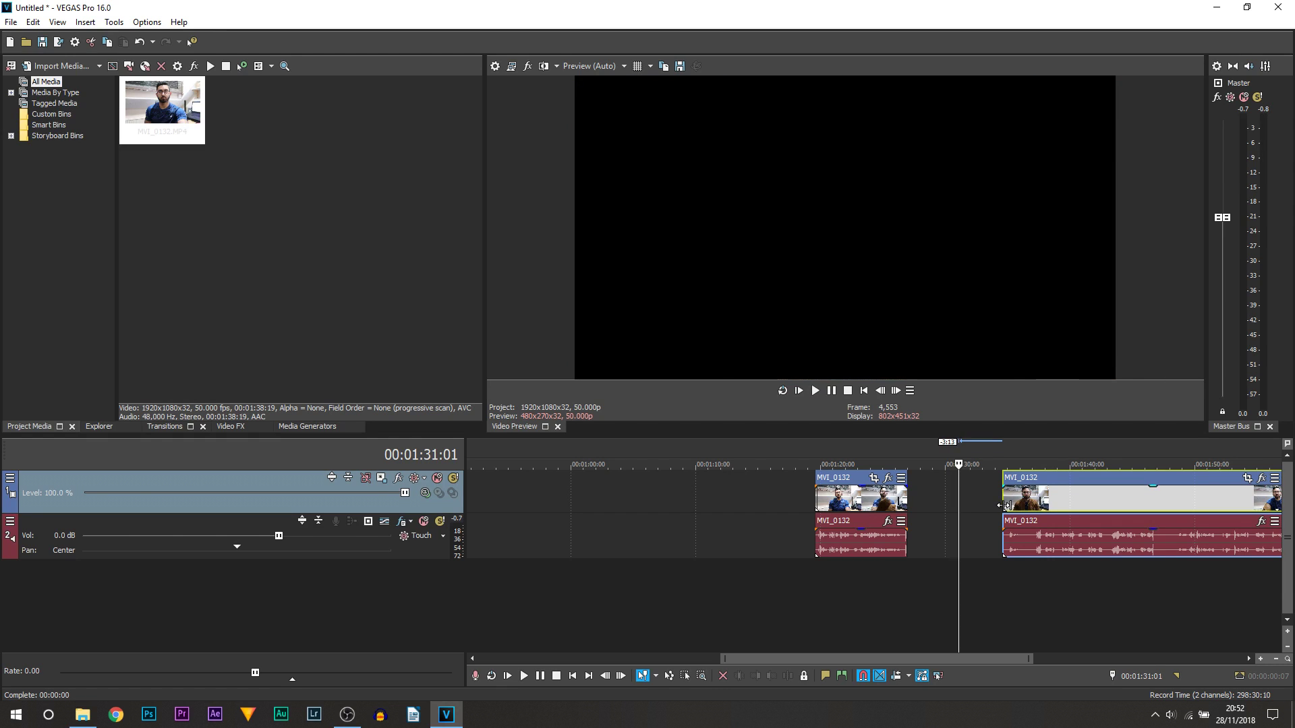
scroll(1003, 506, "up", 8)
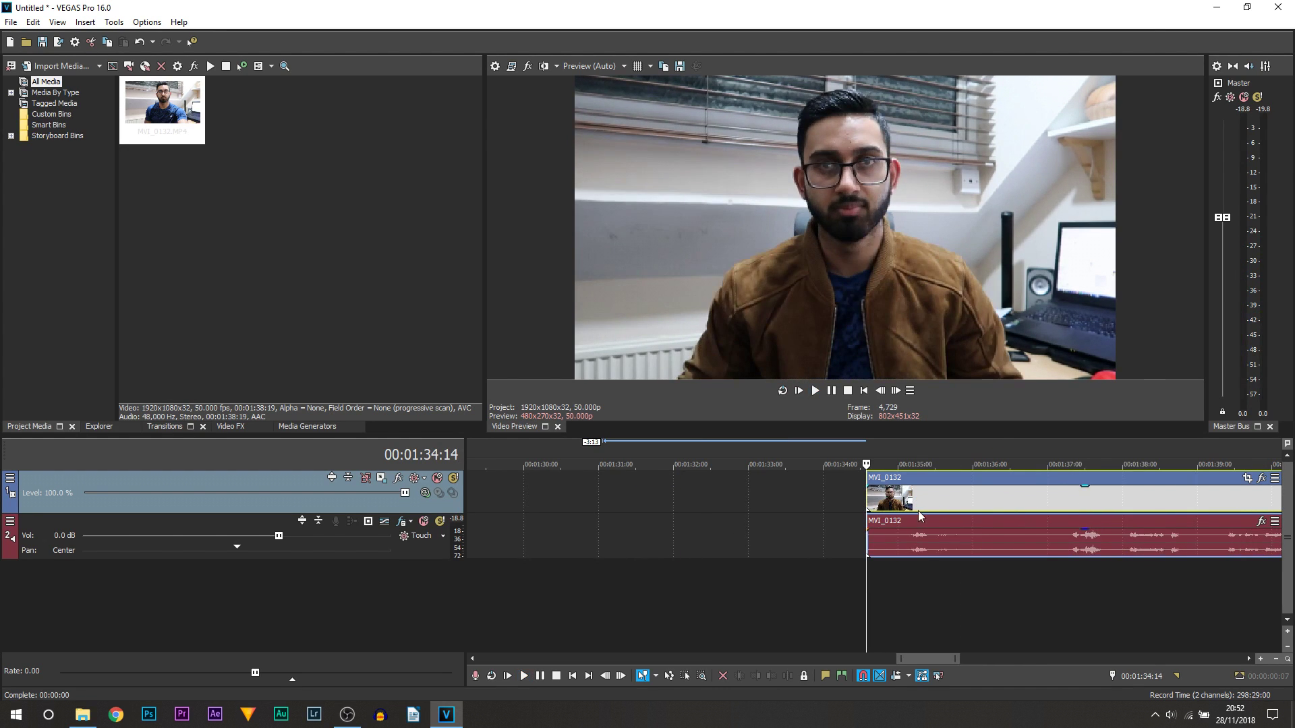
left_click_drag(865, 503, 711, 506)
scroll(907, 502, "down", 4)
left_click(643, 616)
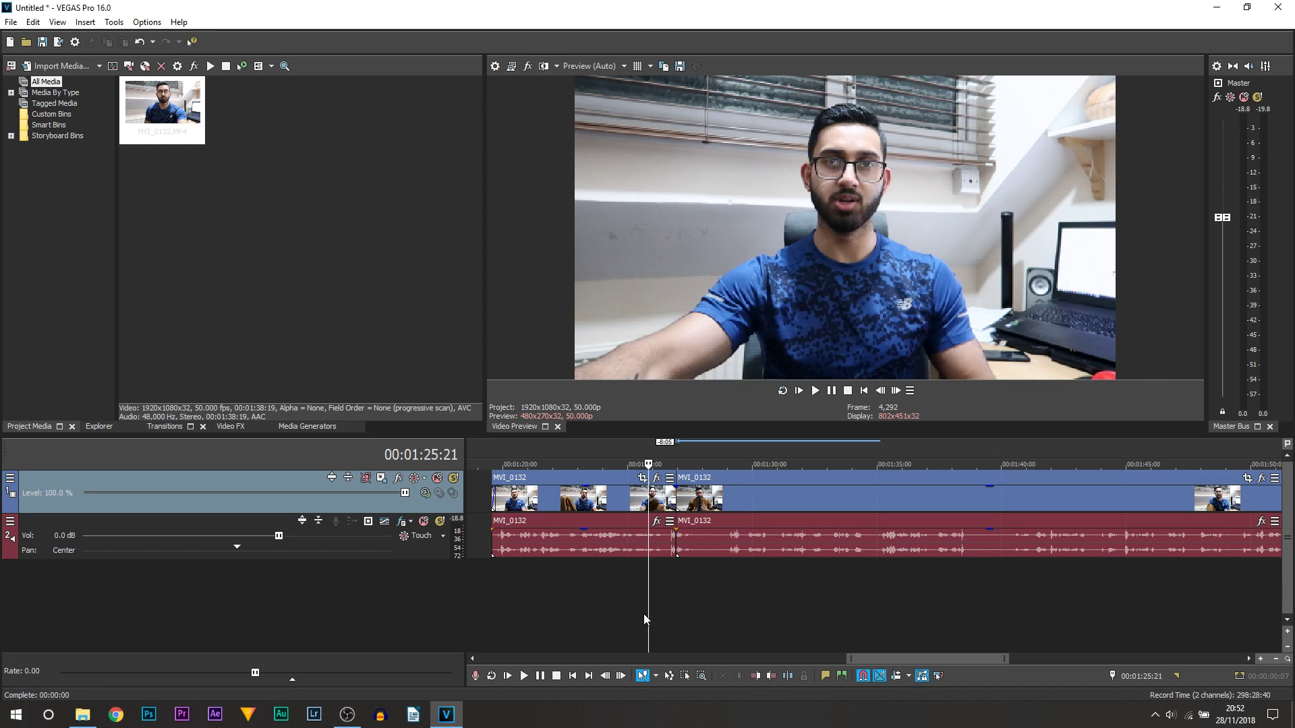
- Shorten the end of the jacket-throwing clip and butt the jacket-on clip against it
key("space")
key("space")
scroll(657, 613, "up", 4)
left_click(939, 546)
scroll(924, 526, "up", 4)
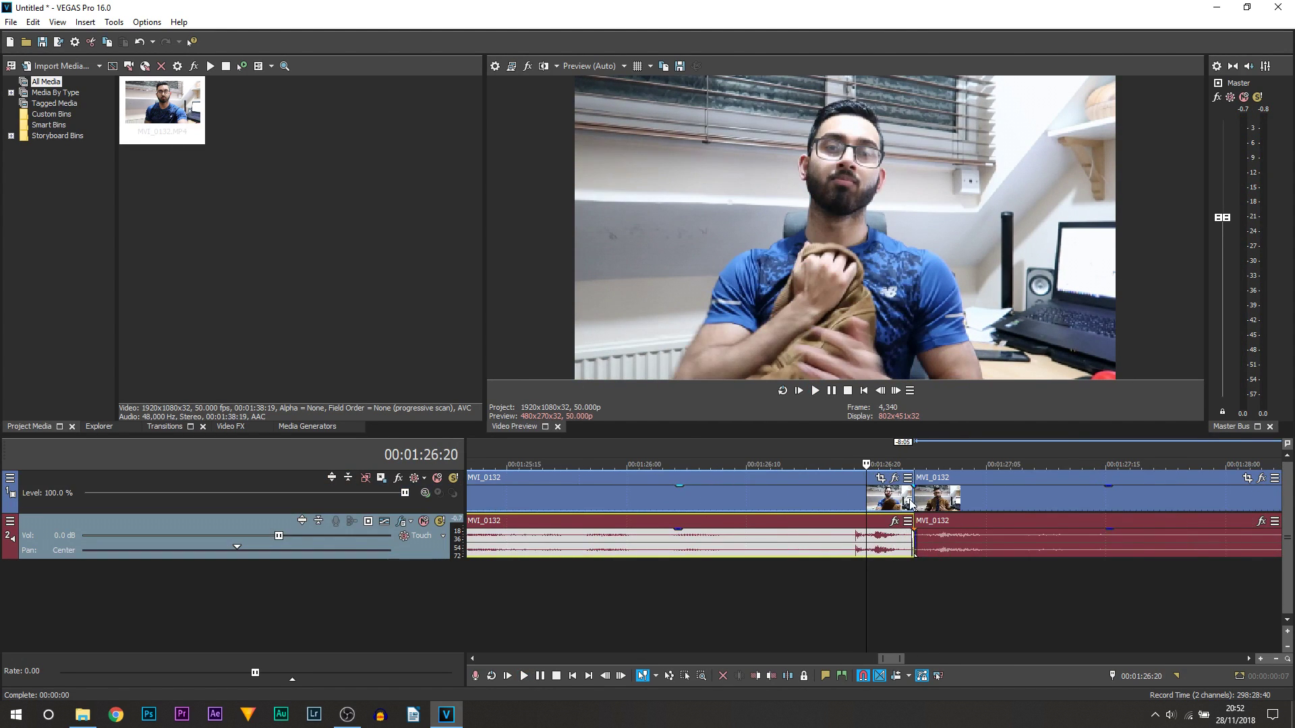
left_click_drag(912, 496, 851, 504)
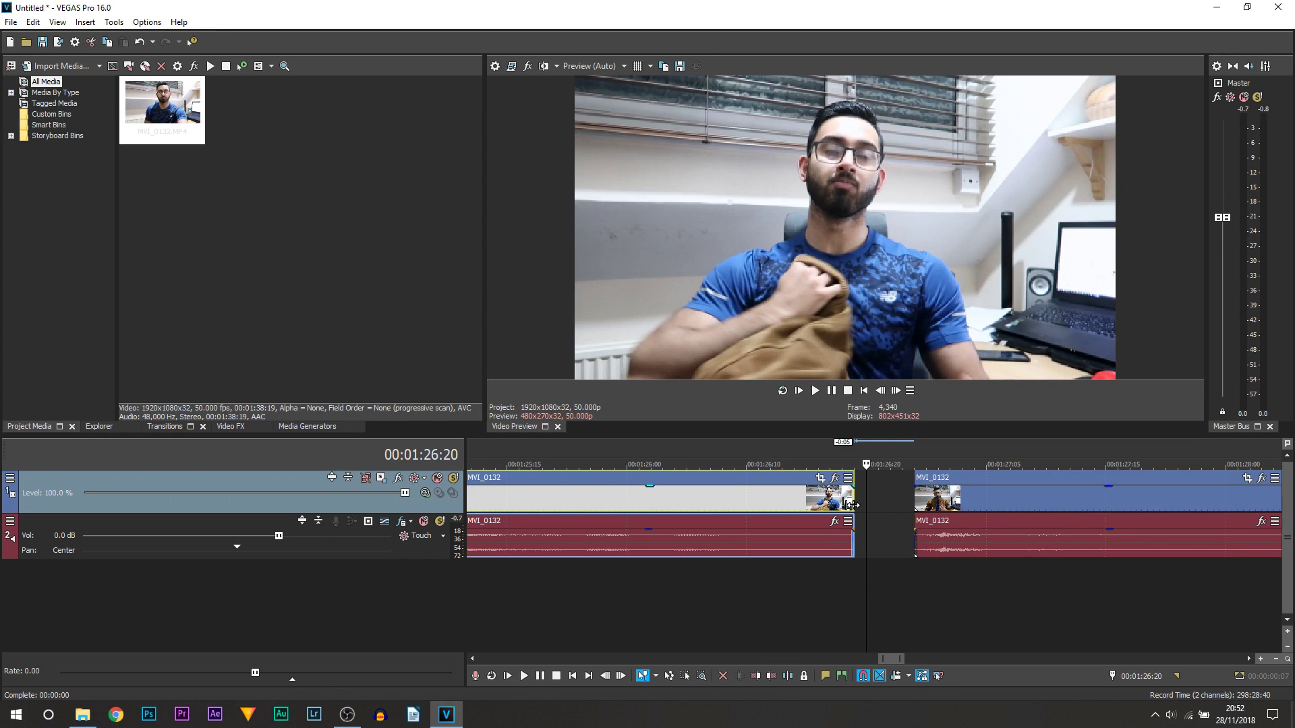
left_click_drag(970, 510, 899, 536)
- Preview the jacket transition from just before the cut
scroll(842, 614, "down", 5)
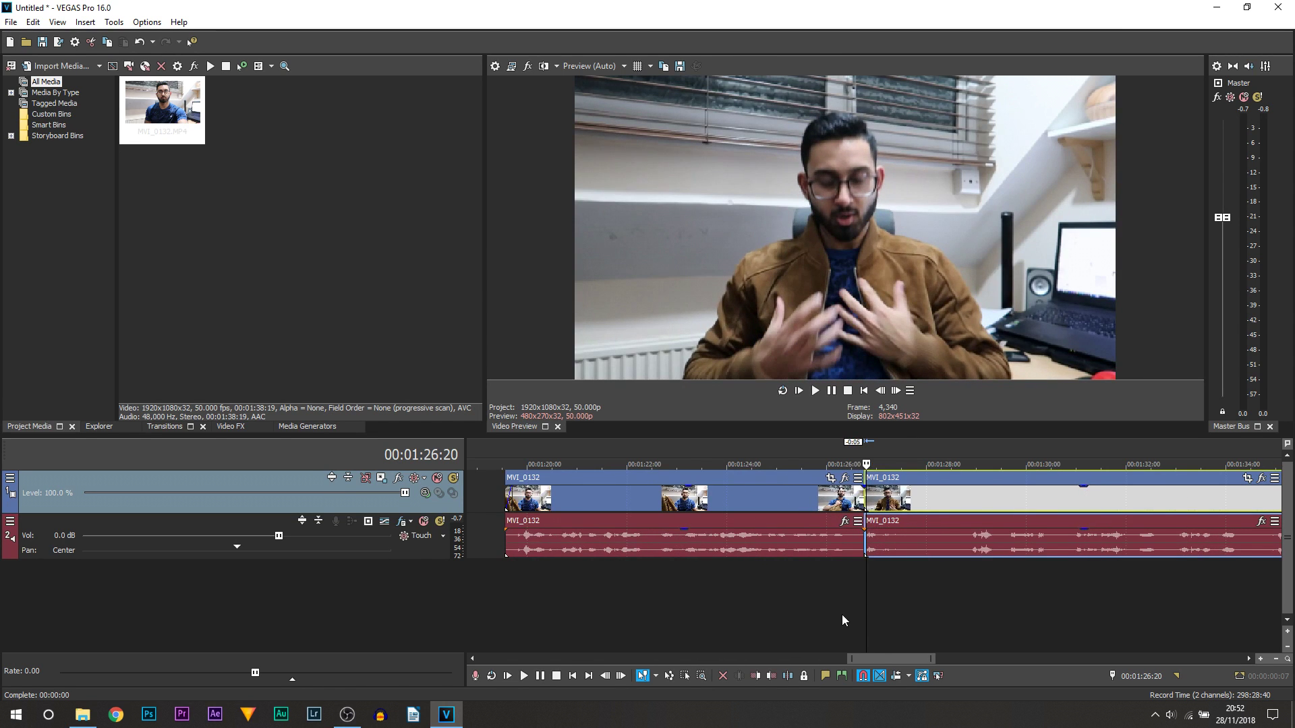
left_click(783, 611)
key("space")
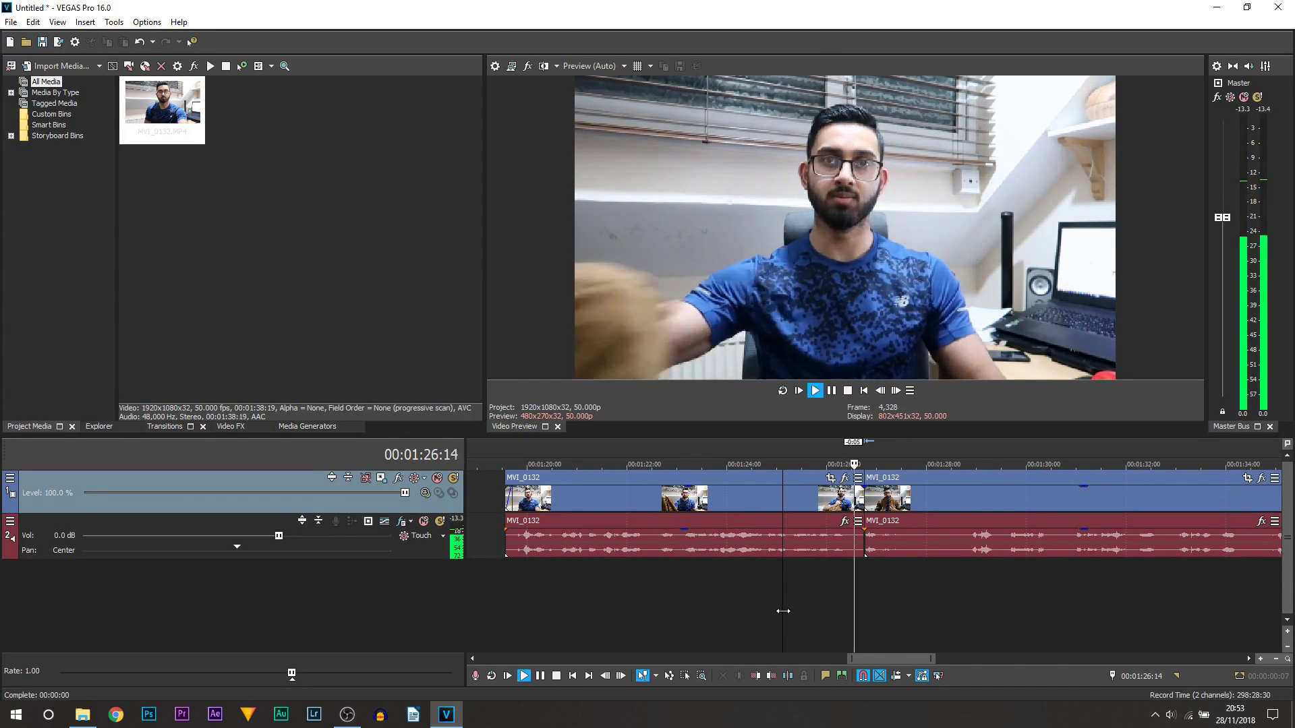
key("space")
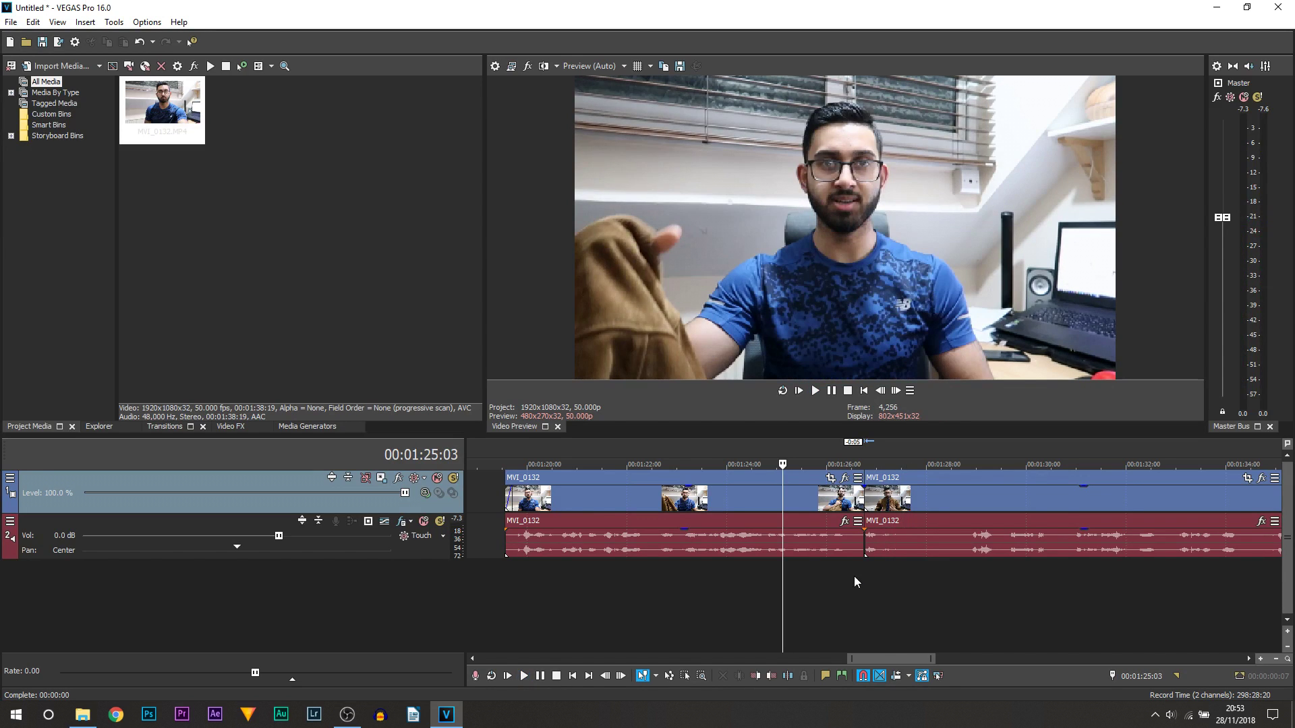
key("space")
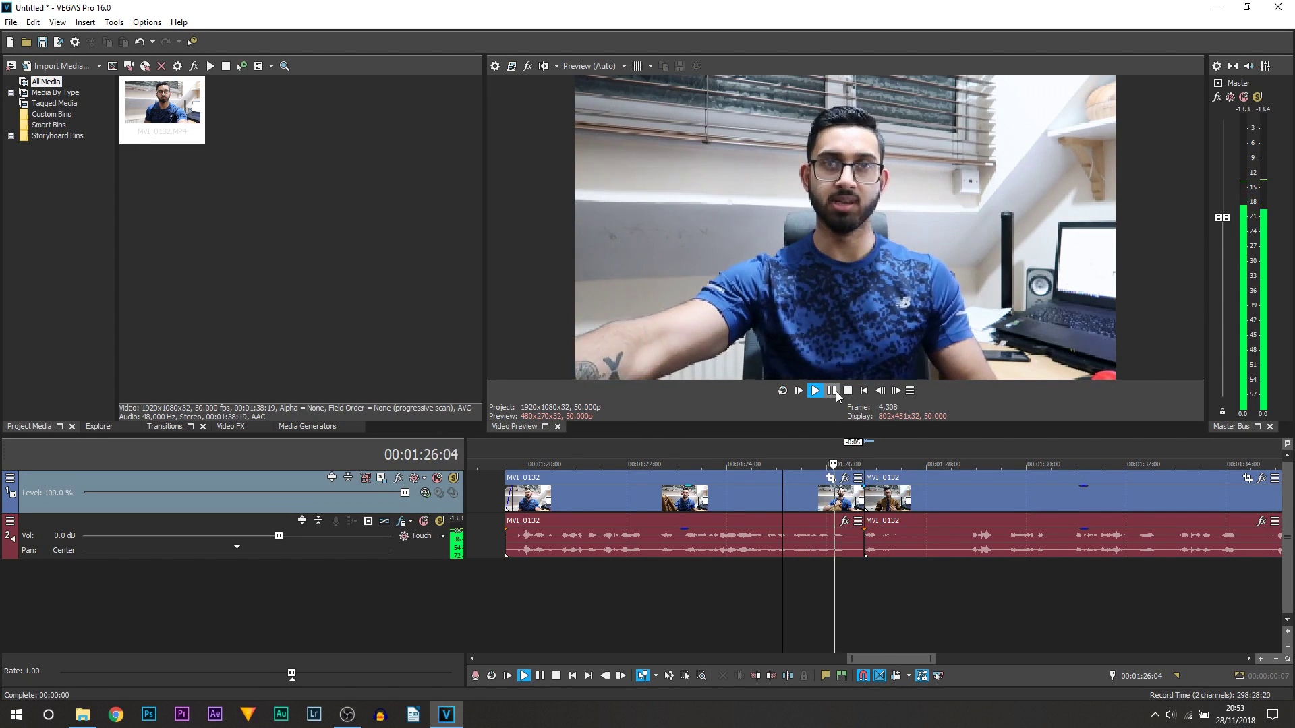
- Scrub and play the jacket-on footage to find where the jacket comes off
scroll(866, 591, "down", 3)
left_click(866, 591)
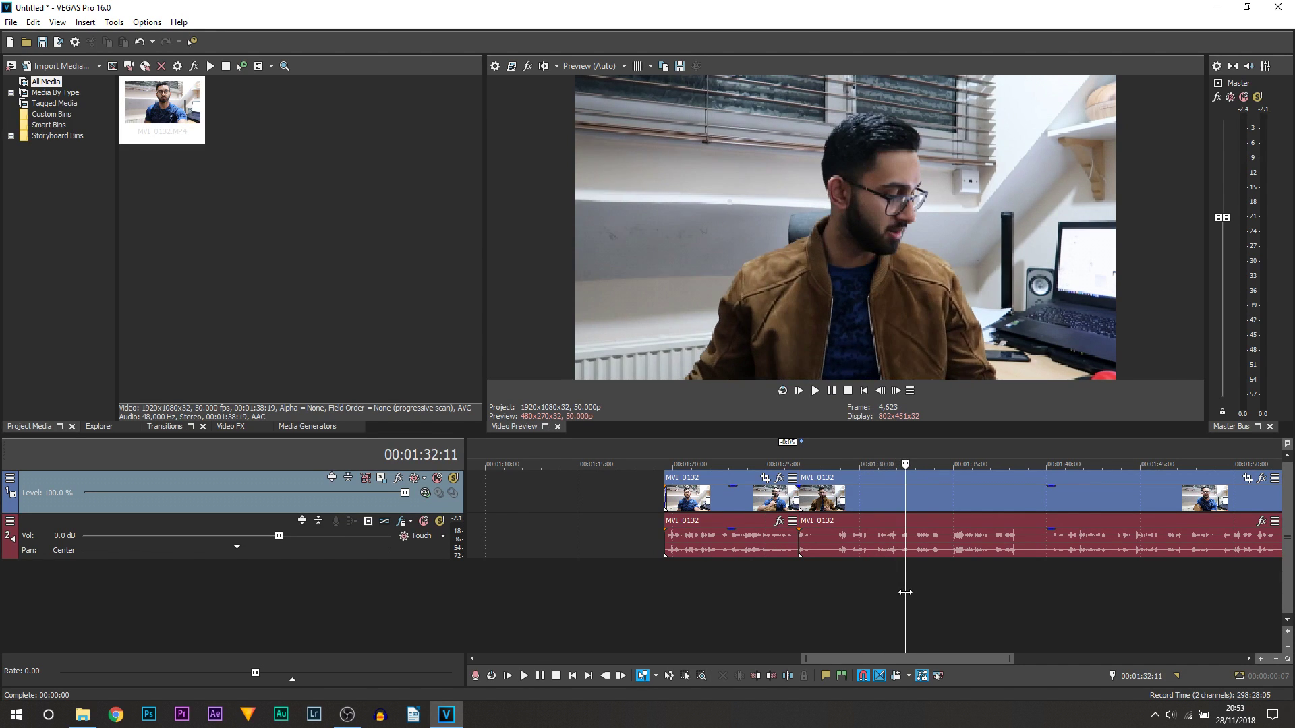
left_click_drag(905, 592, 925, 593)
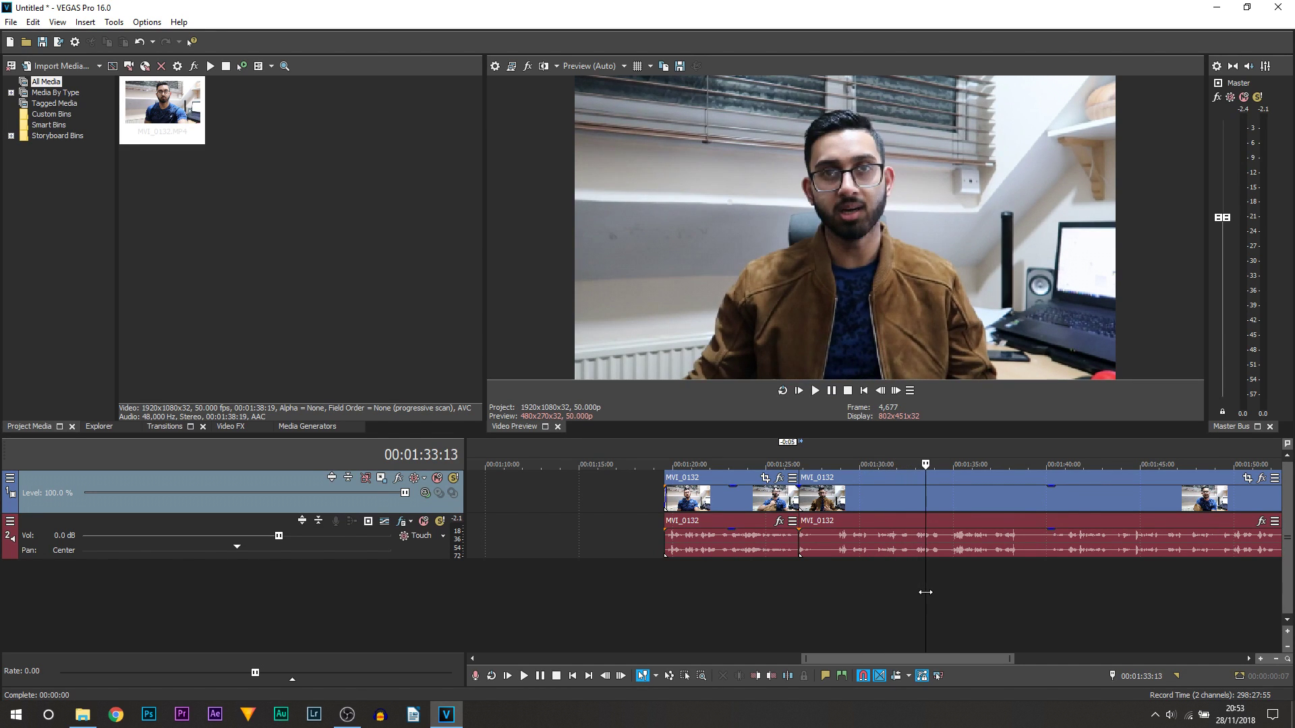
left_click_drag(926, 592, 1000, 593)
left_click(814, 391)
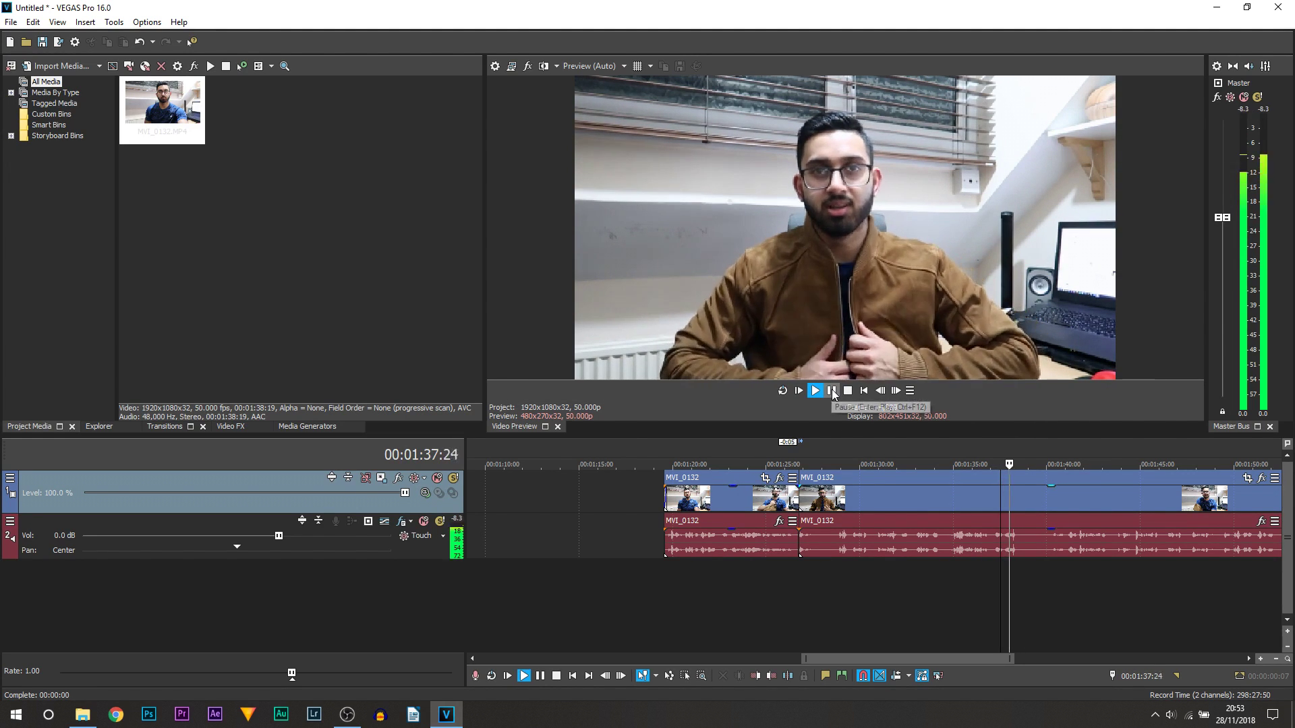
left_click(1002, 580)
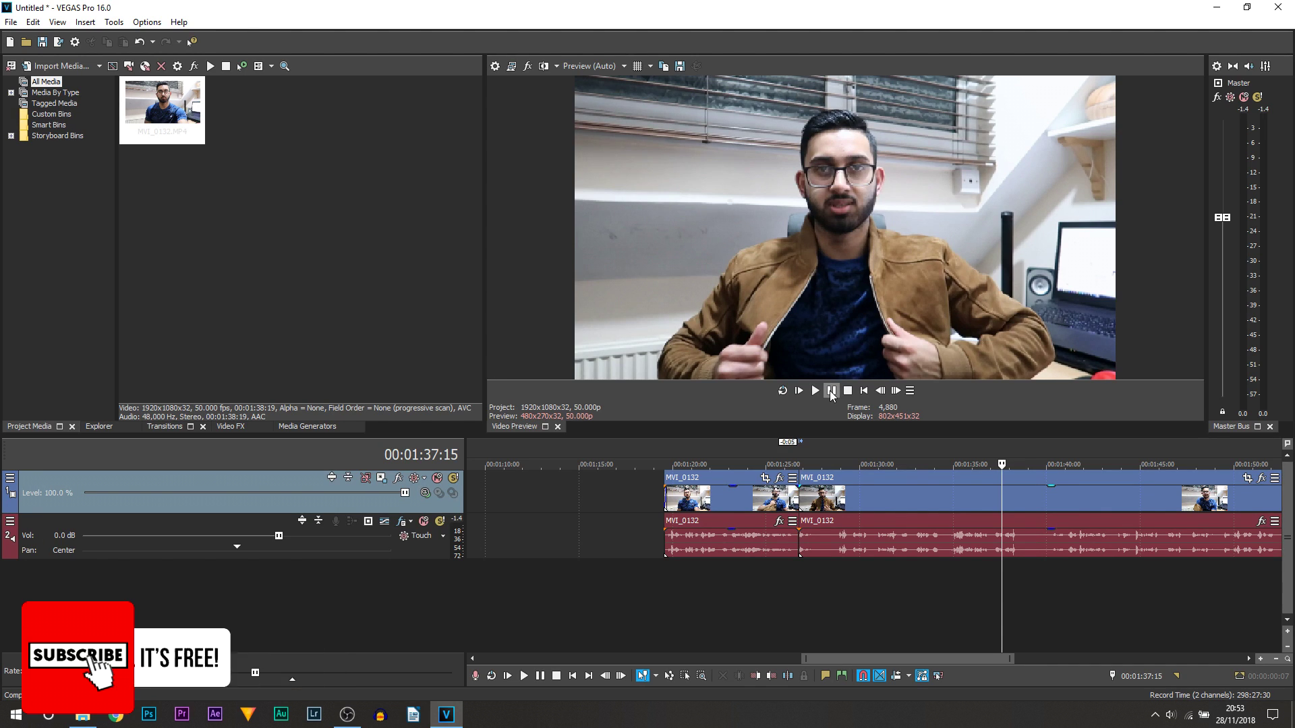
left_click(831, 396)
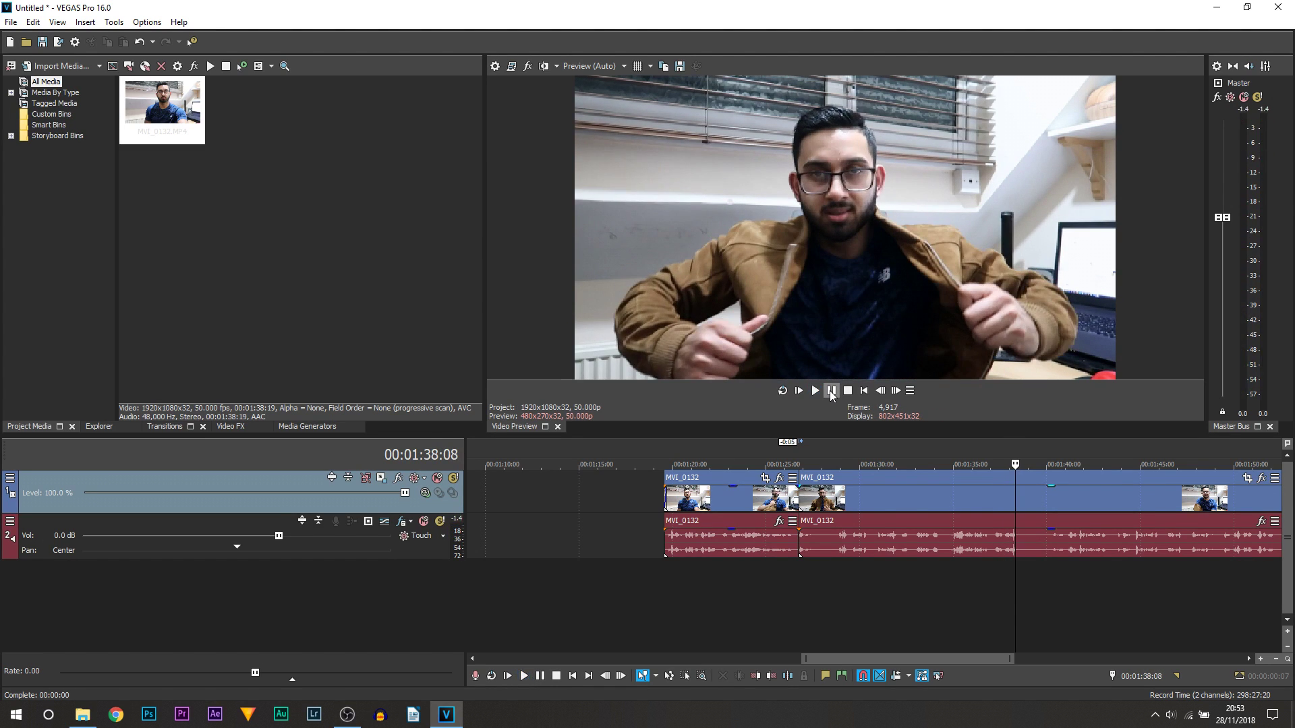
- Split the MVI_0132 clip near 1:38 and move the later piece right to 1:57:19
key("s")
scroll(1022, 561, "up", 4)
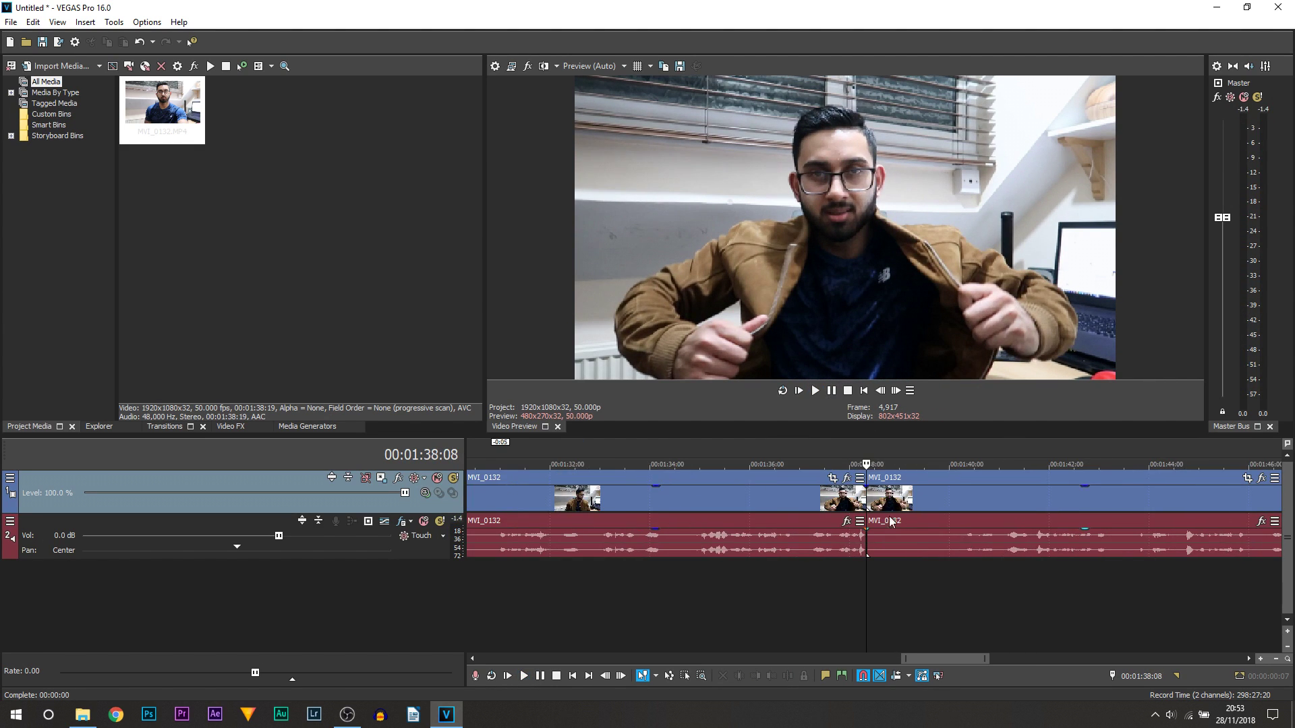
key("Left")
key("Left")
key("Left")
left_click(913, 507)
scroll(912, 507, "down", 3)
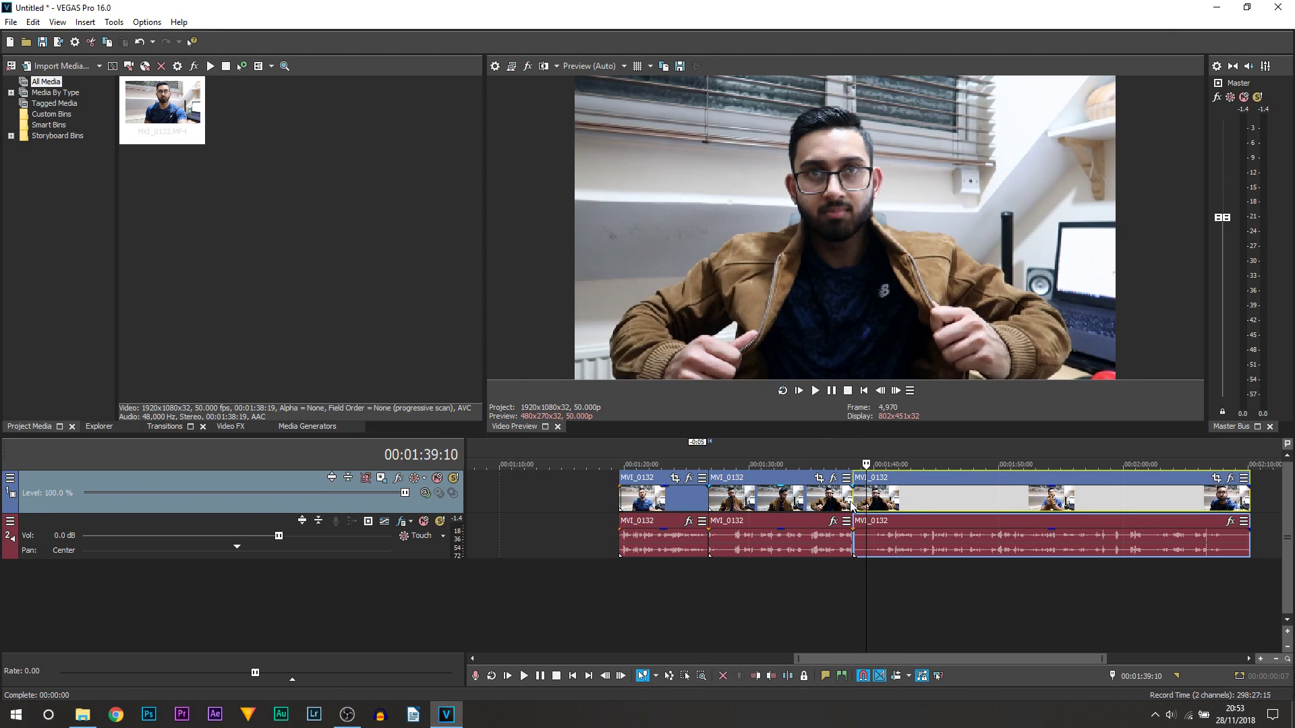
left_click_drag(853, 503, 1096, 513)
left_click(1097, 563)
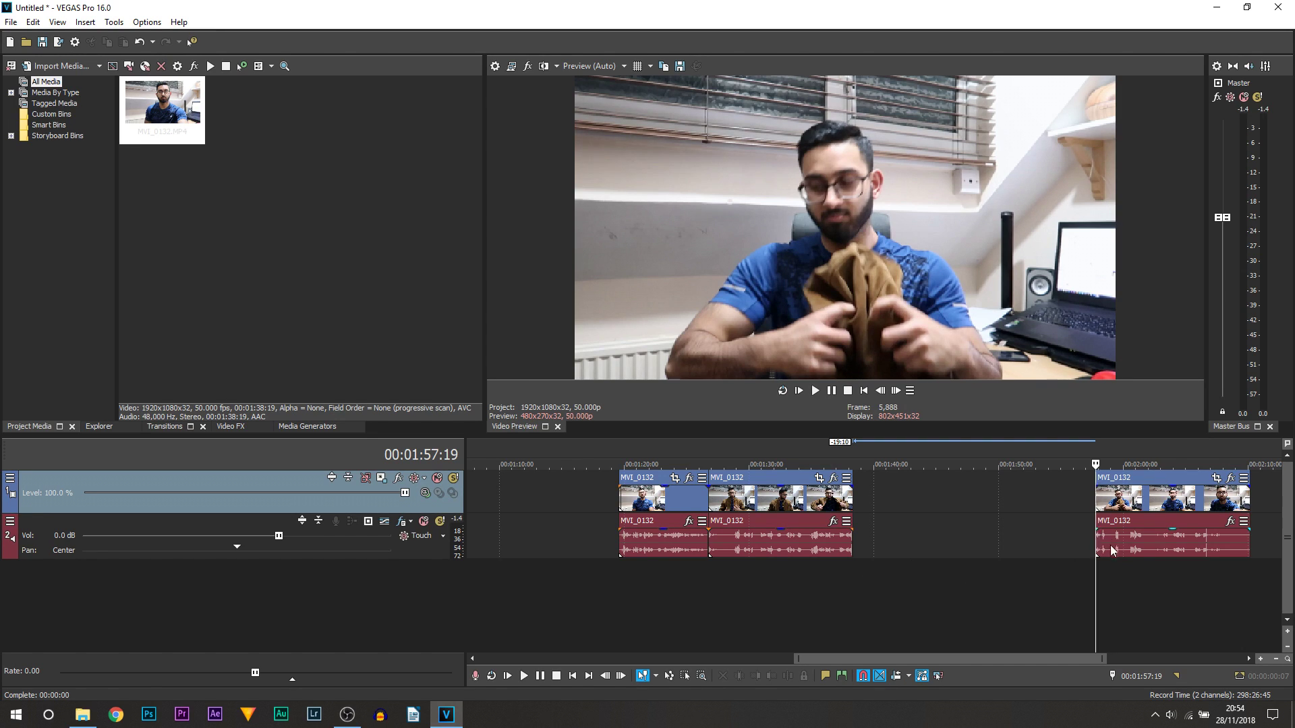
scroll(1083, 545, "up", 3)
- Trim the start of the last clip and preview the join from 1:37:05
left_click(870, 503)
left_click_drag(868, 503, 648, 510)
scroll(868, 503, "down", 3)
left_click(609, 629)
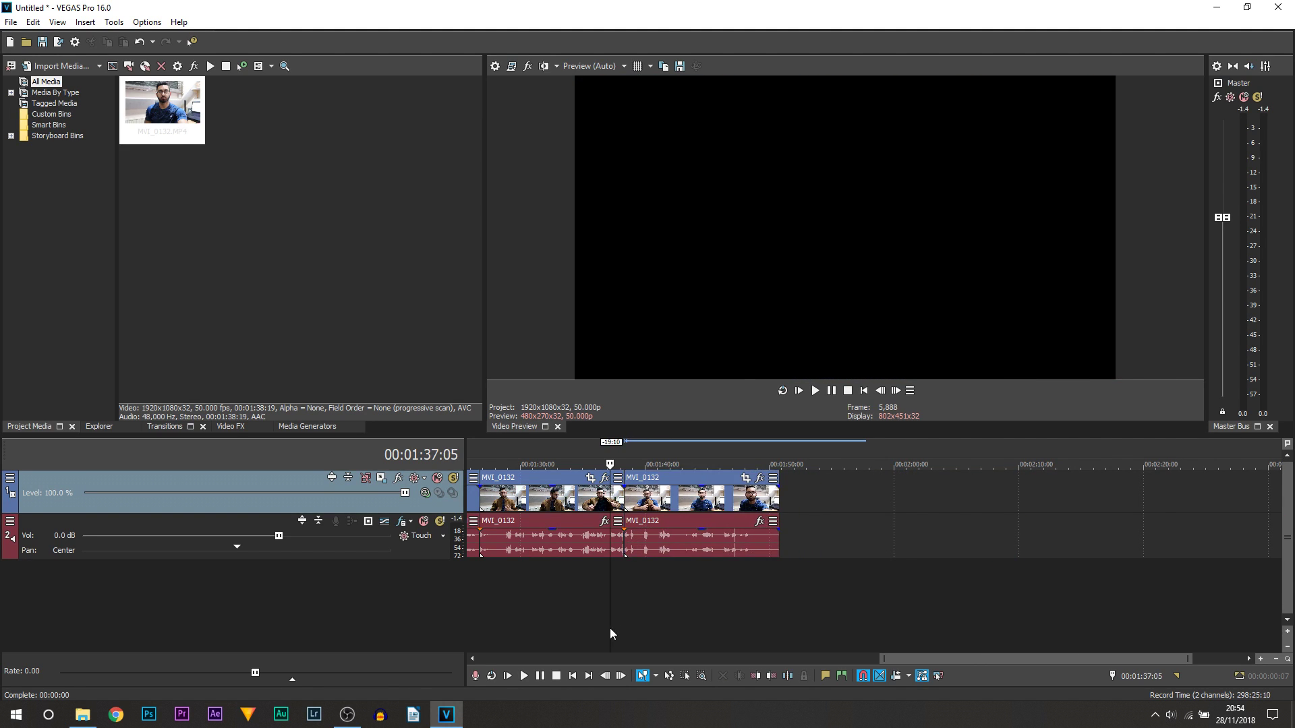
scroll(832, 592, "up", 2)
key("space")
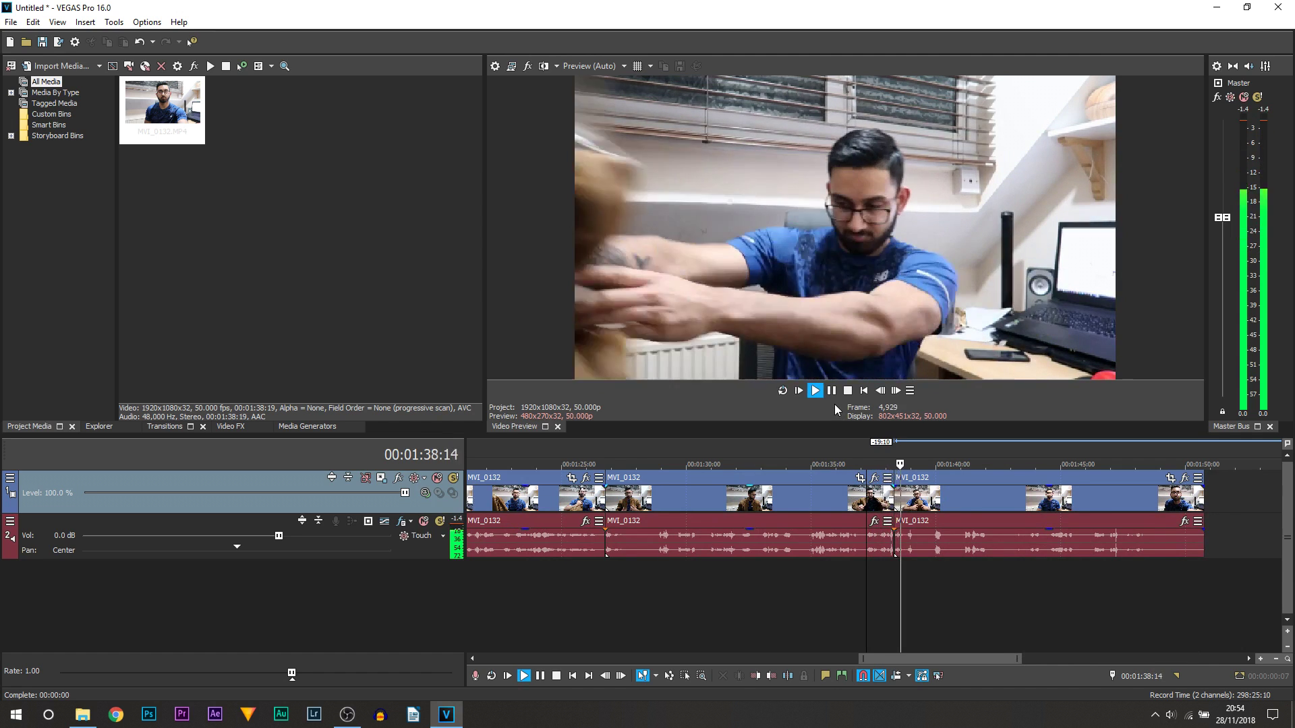
key("space")
- Trim the first clip's end near 1:38:04 and review the frames around the cut
scroll(925, 552, "up", 3)
left_click(927, 562)
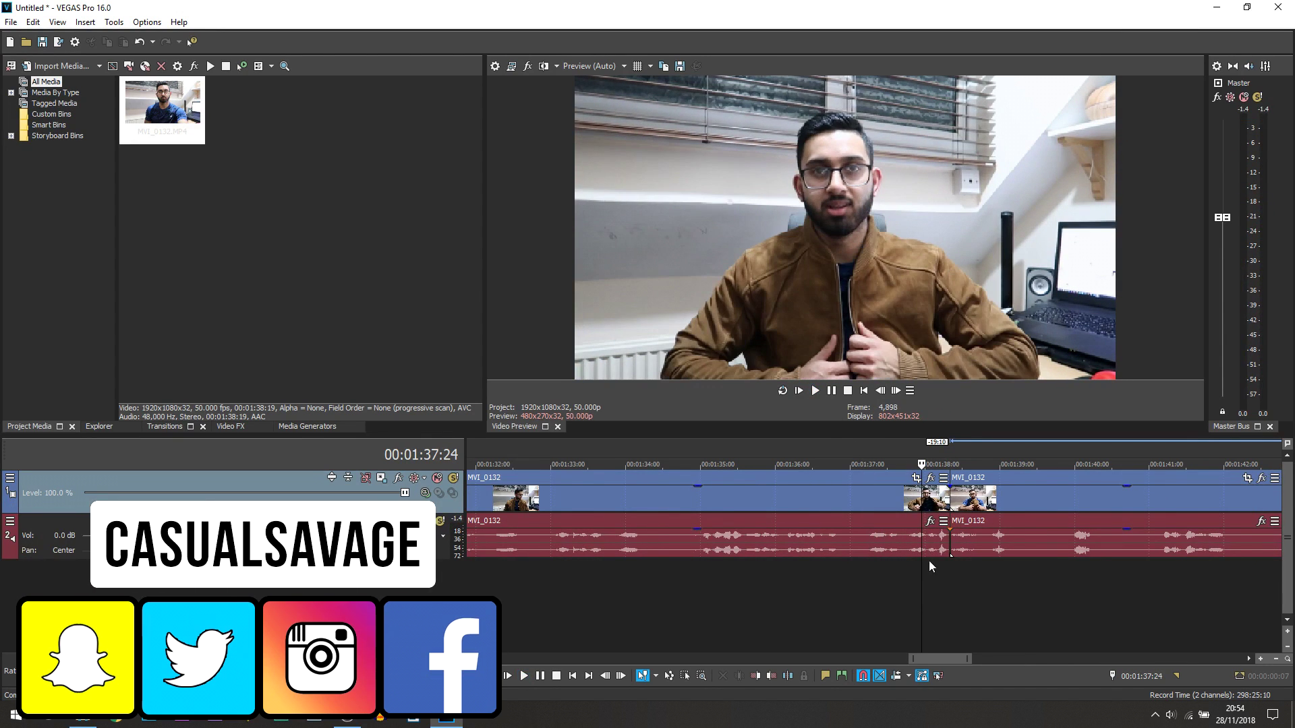
left_click(936, 506)
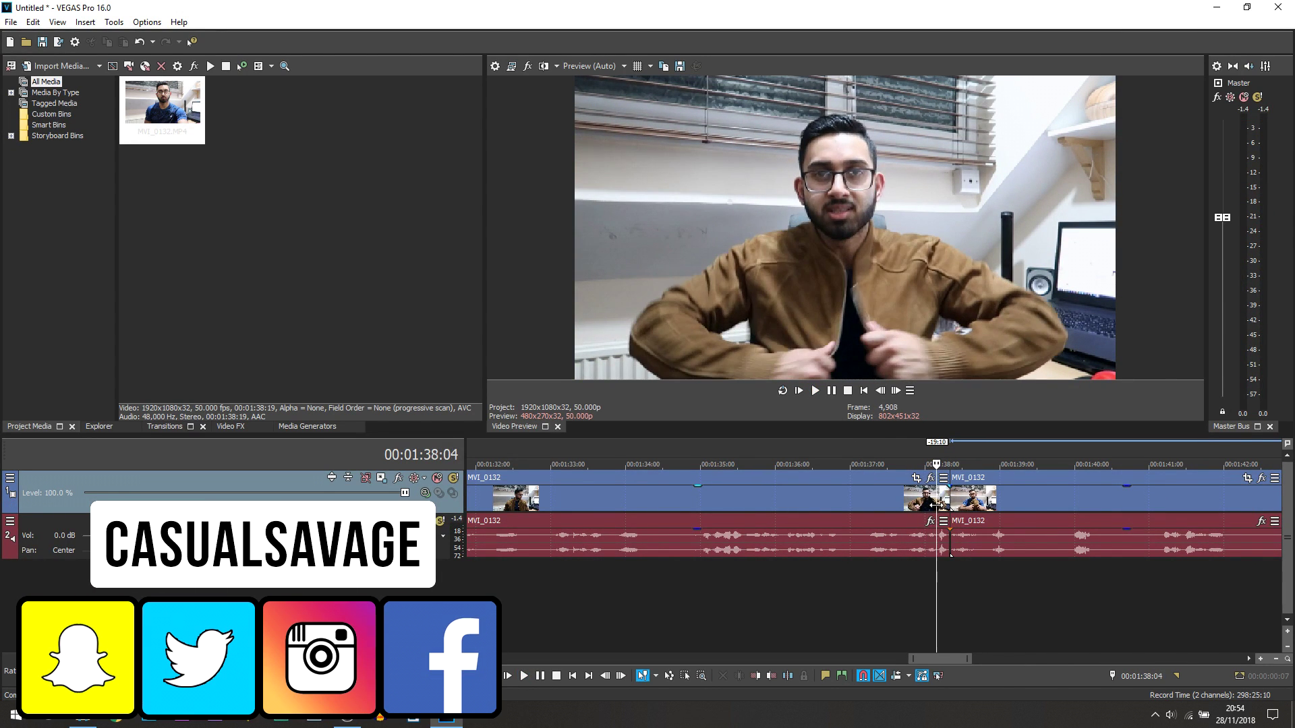
key("space")
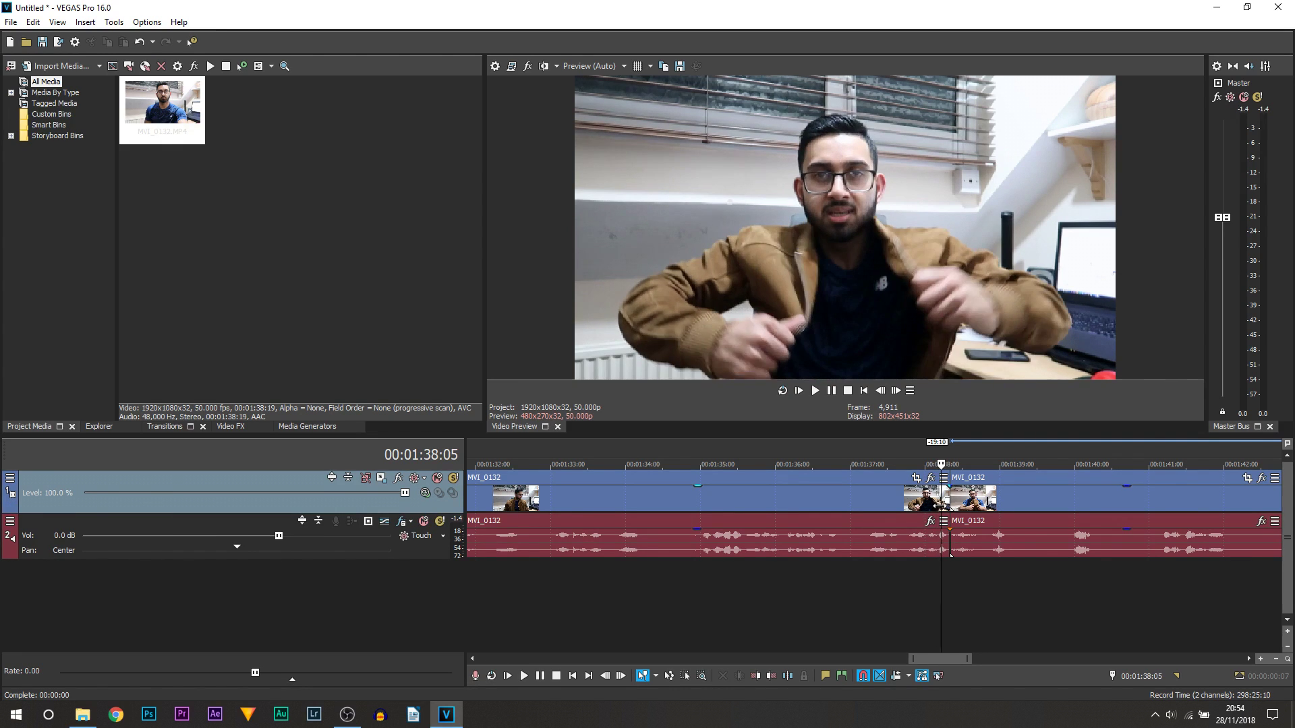
key("space")
left_click_drag(947, 505, 939, 505)
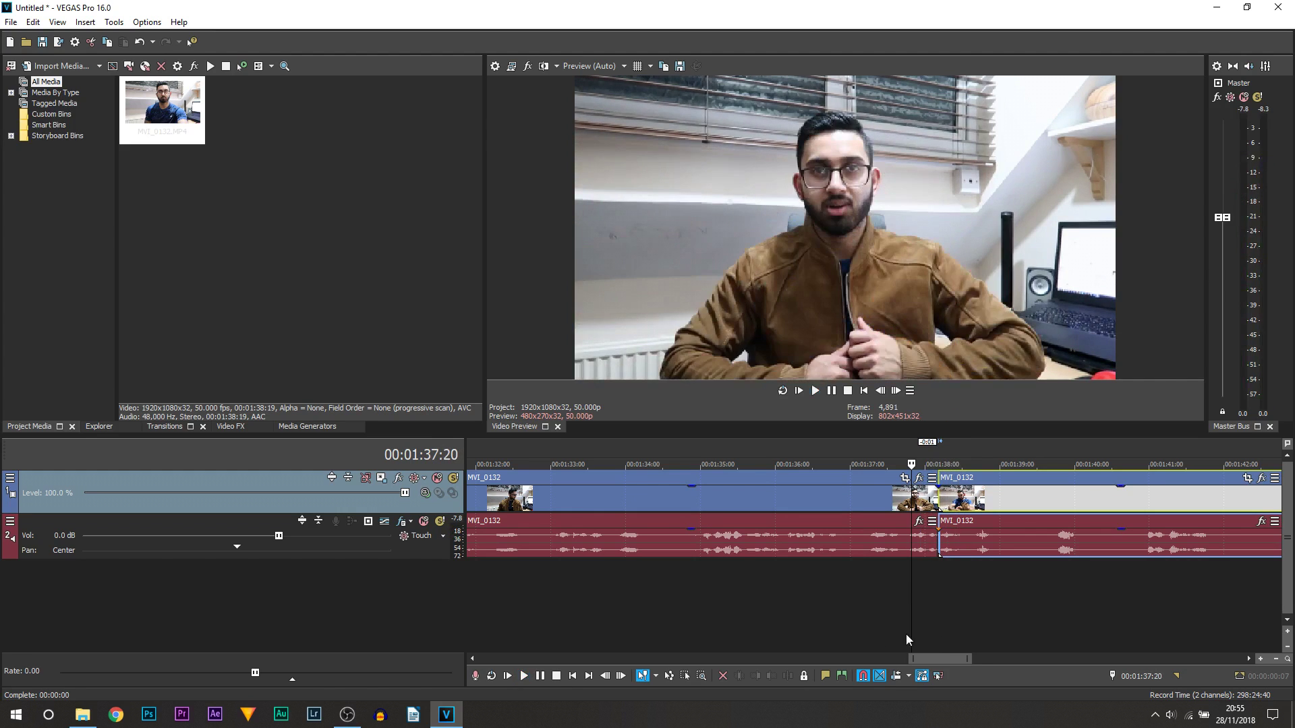
key("space")
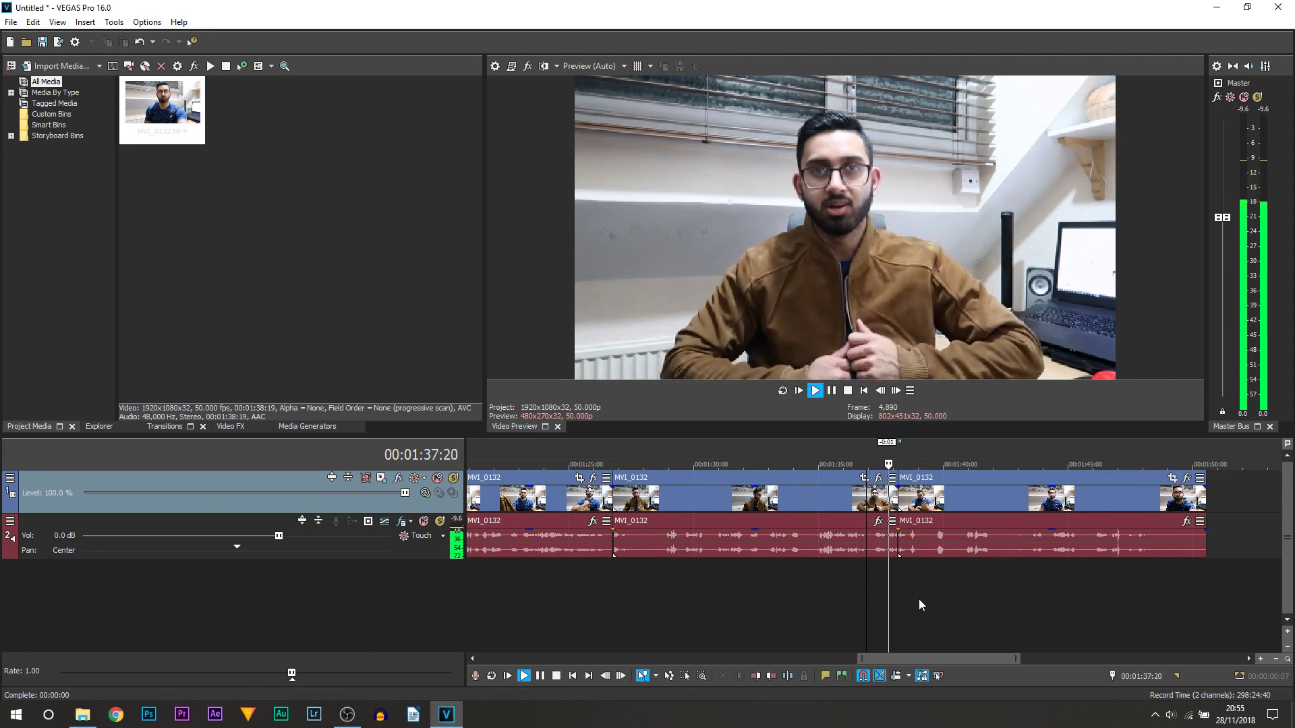
key("space")
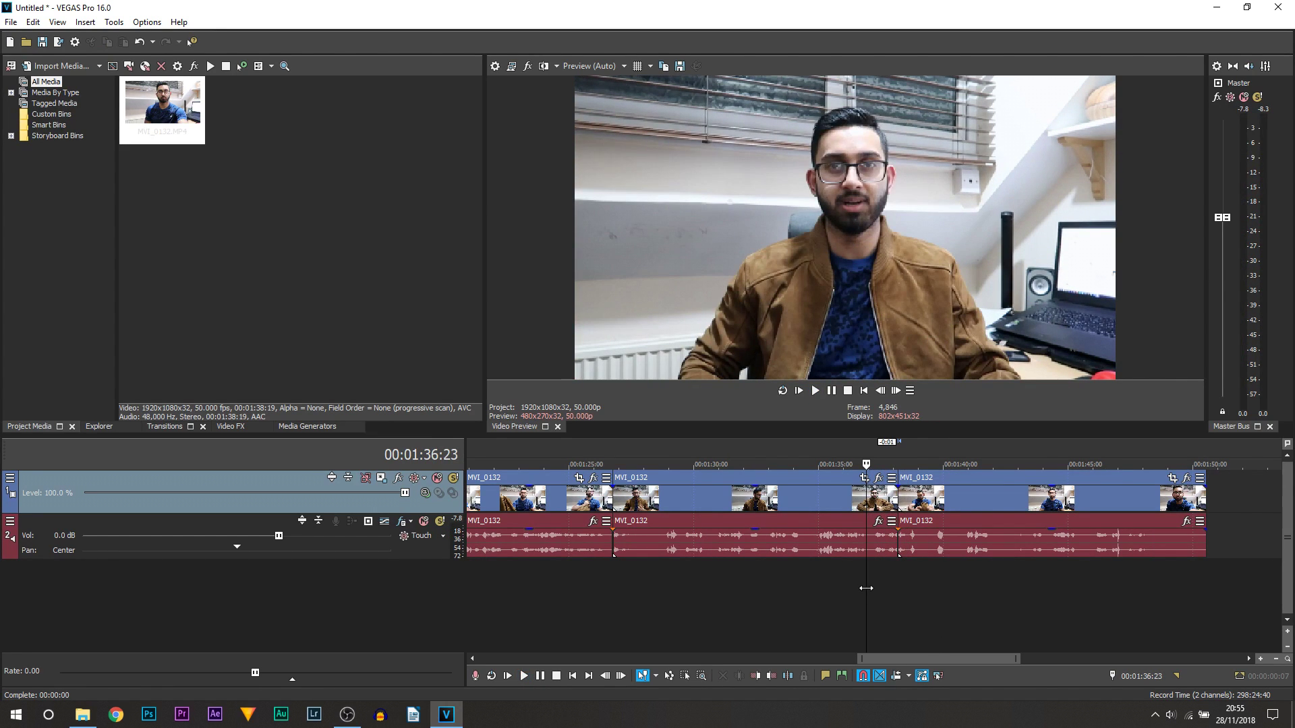
left_click_drag(867, 588, 895, 590)
scroll(896, 590, "up", 3)
left_click(880, 391)
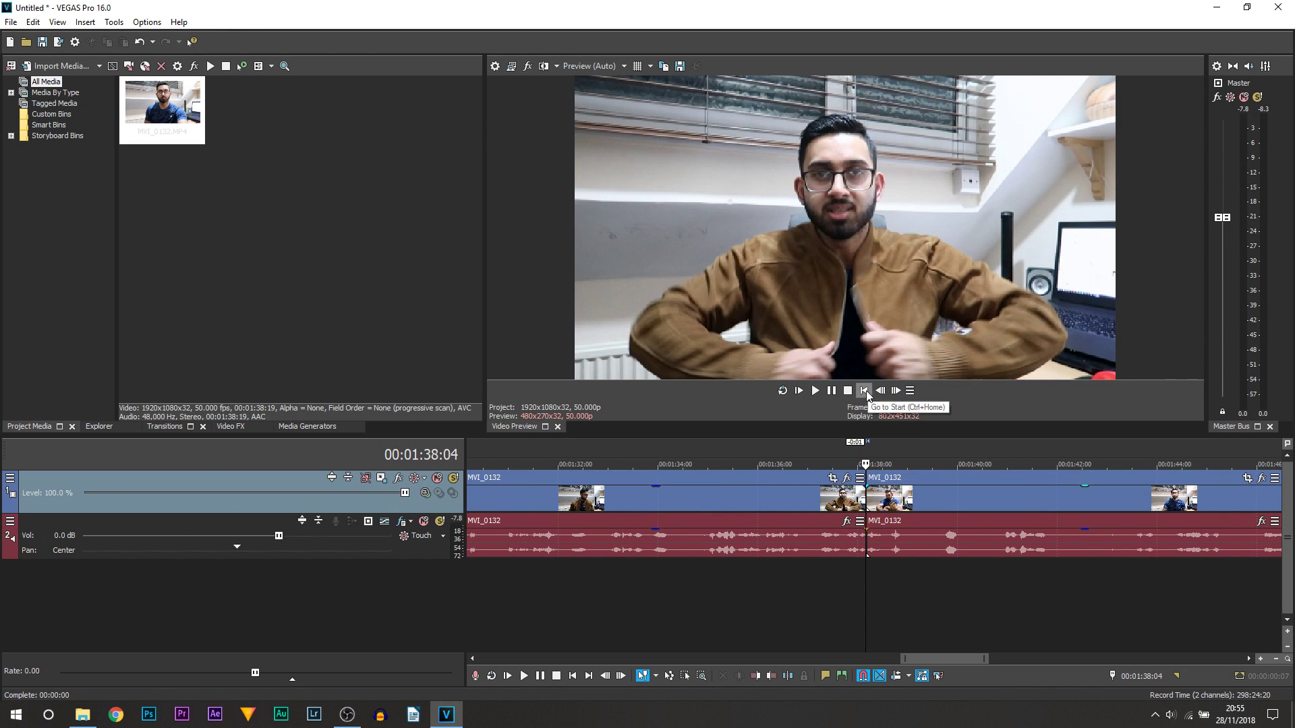
left_click(896, 390)
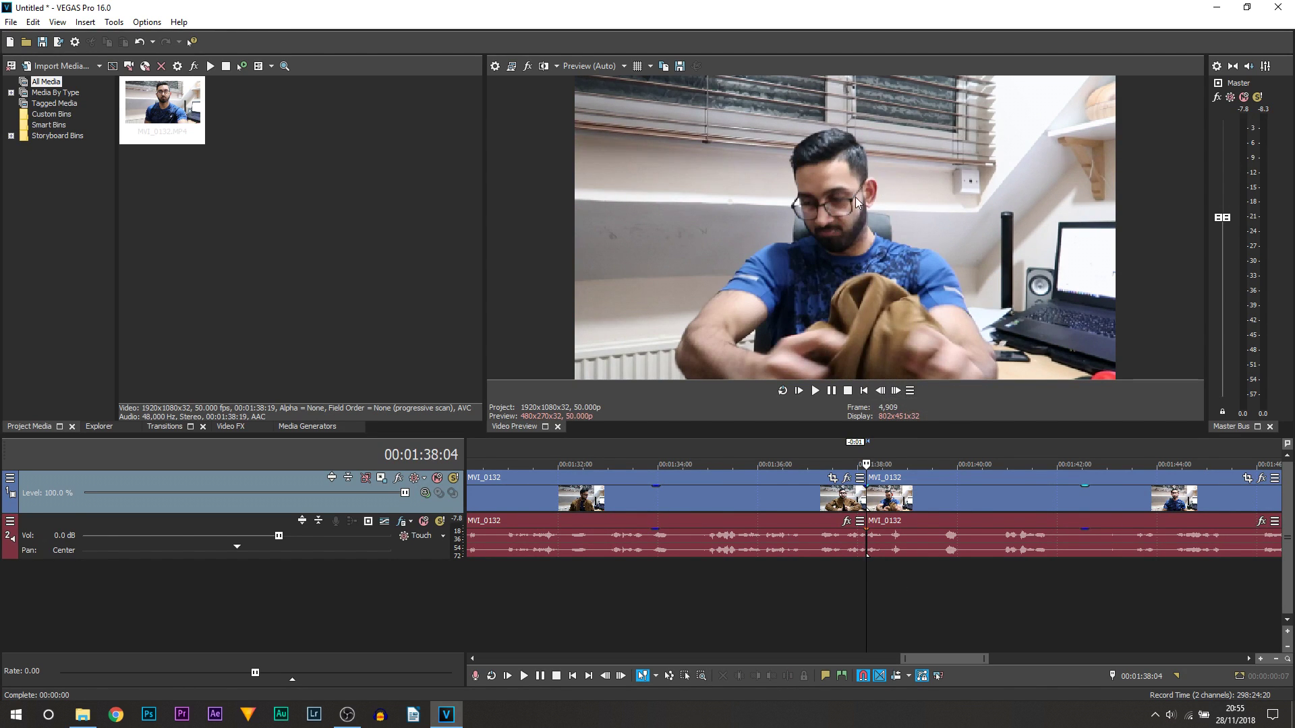
left_click(841, 588)
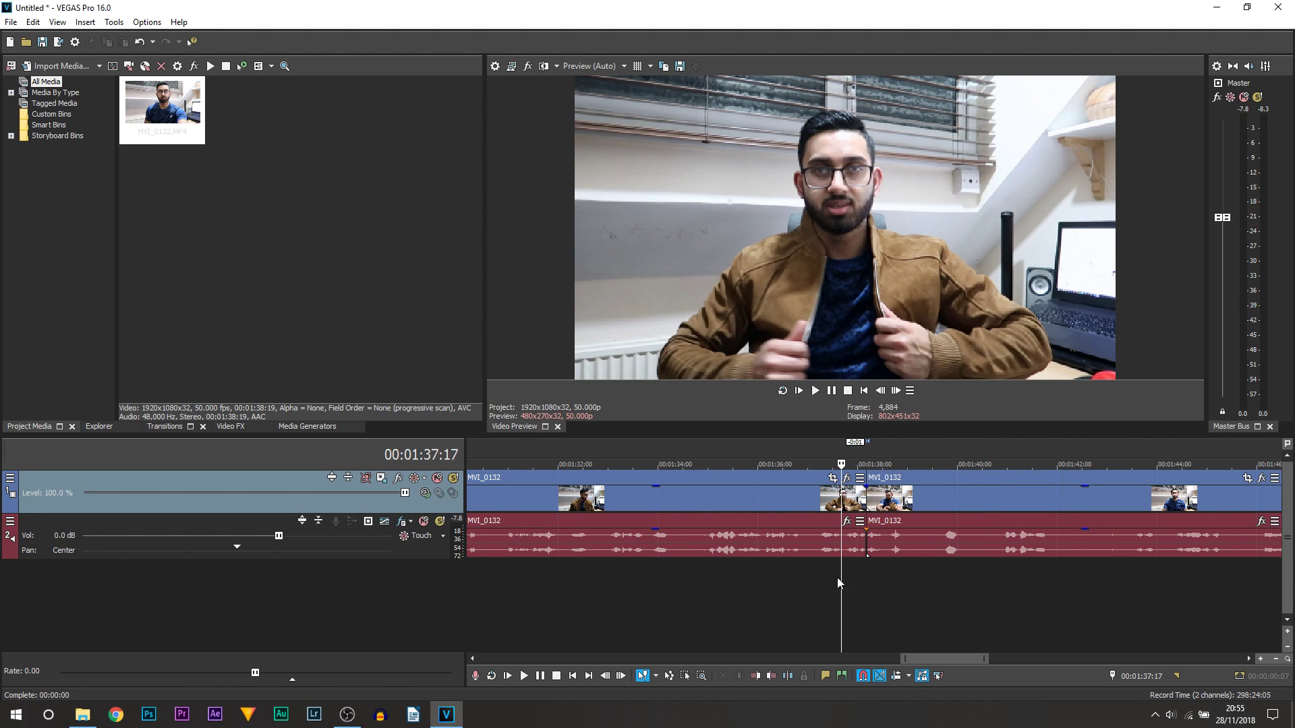
mouse_move(838, 579)
left_mouse_down()
mouse_move(881, 580)
mouse_move(837, 582)
left_mouse_up()
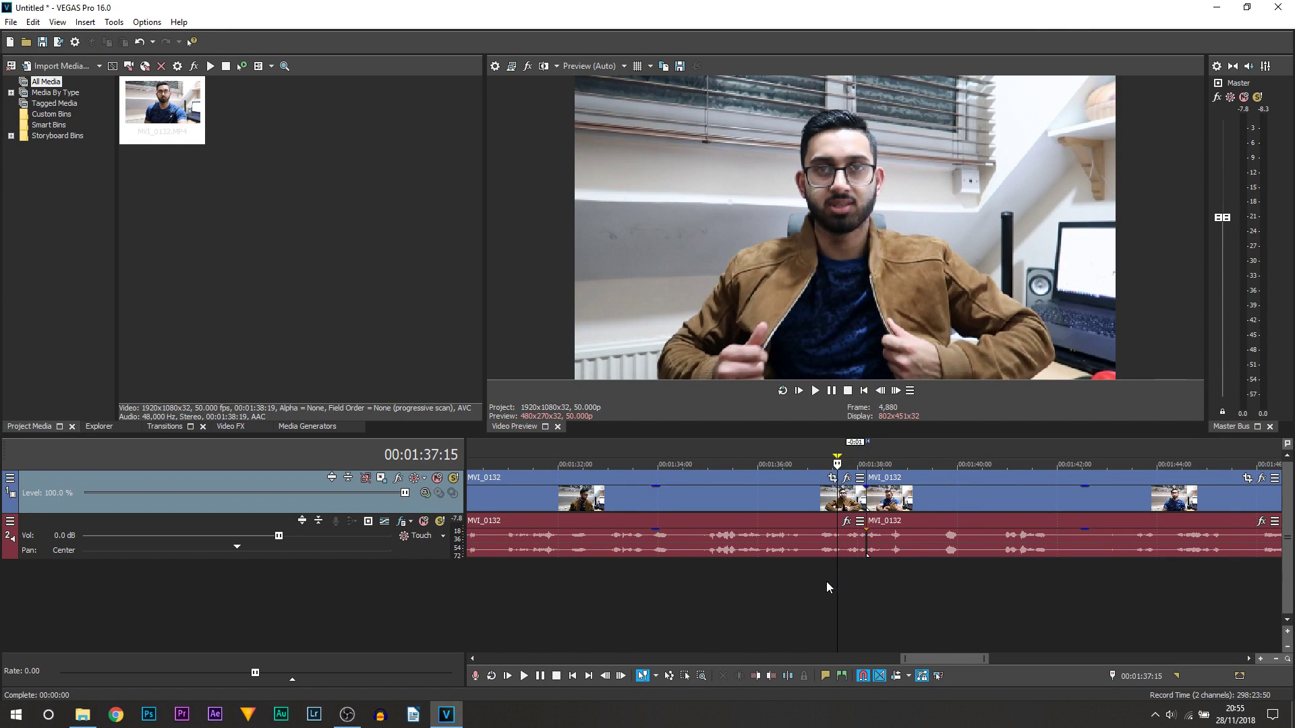
left_click(815, 584)
scroll(775, 597, "down", 3)
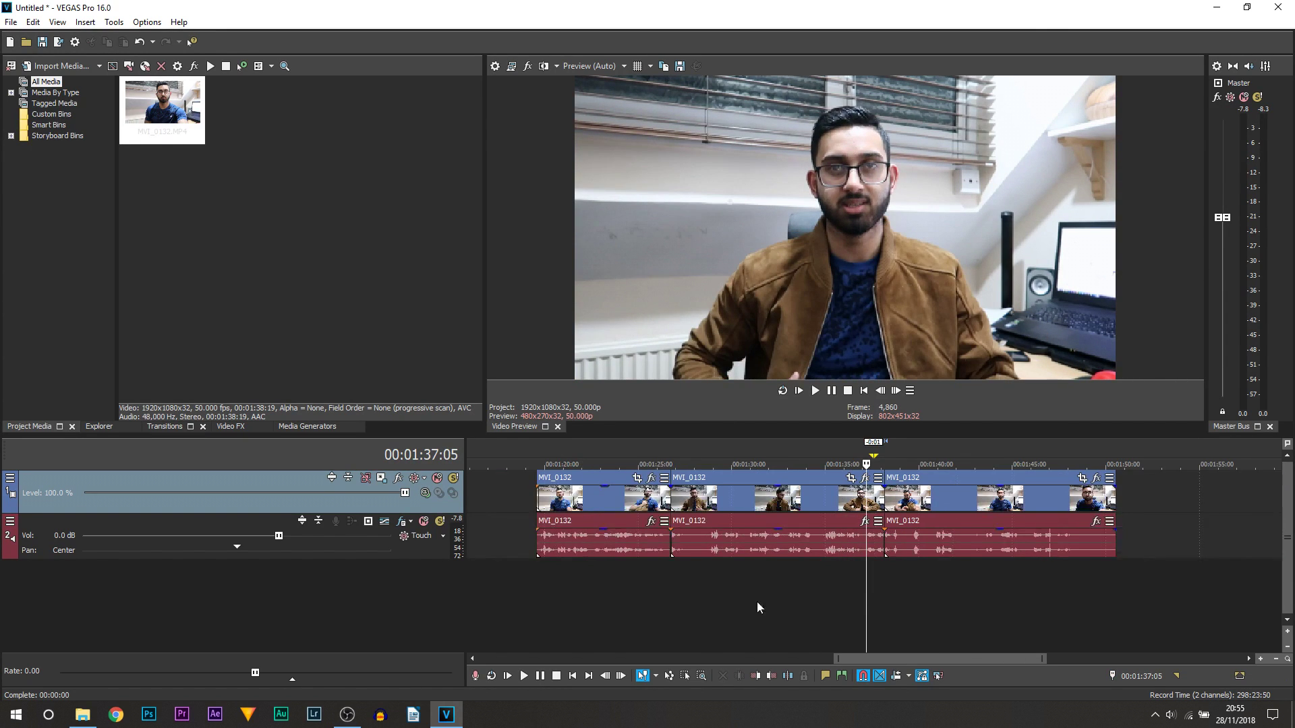
left_click(619, 583)
key("space")
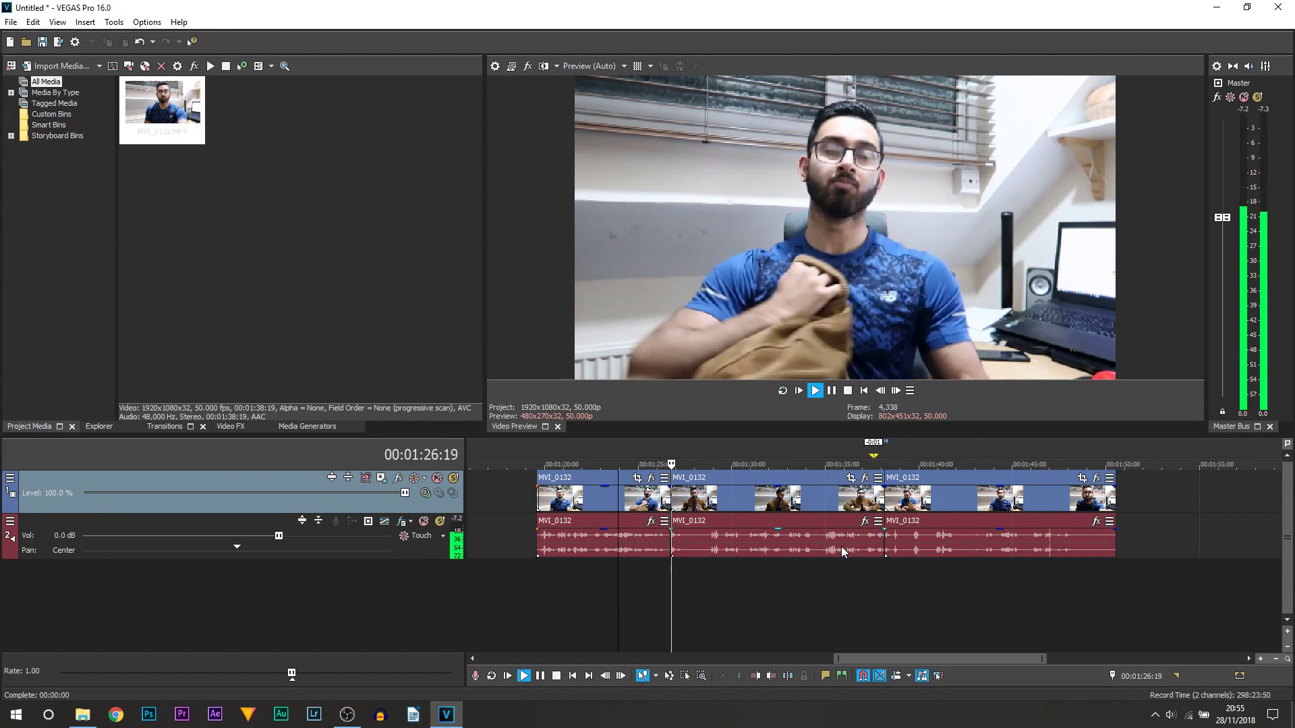
left_click(851, 451)
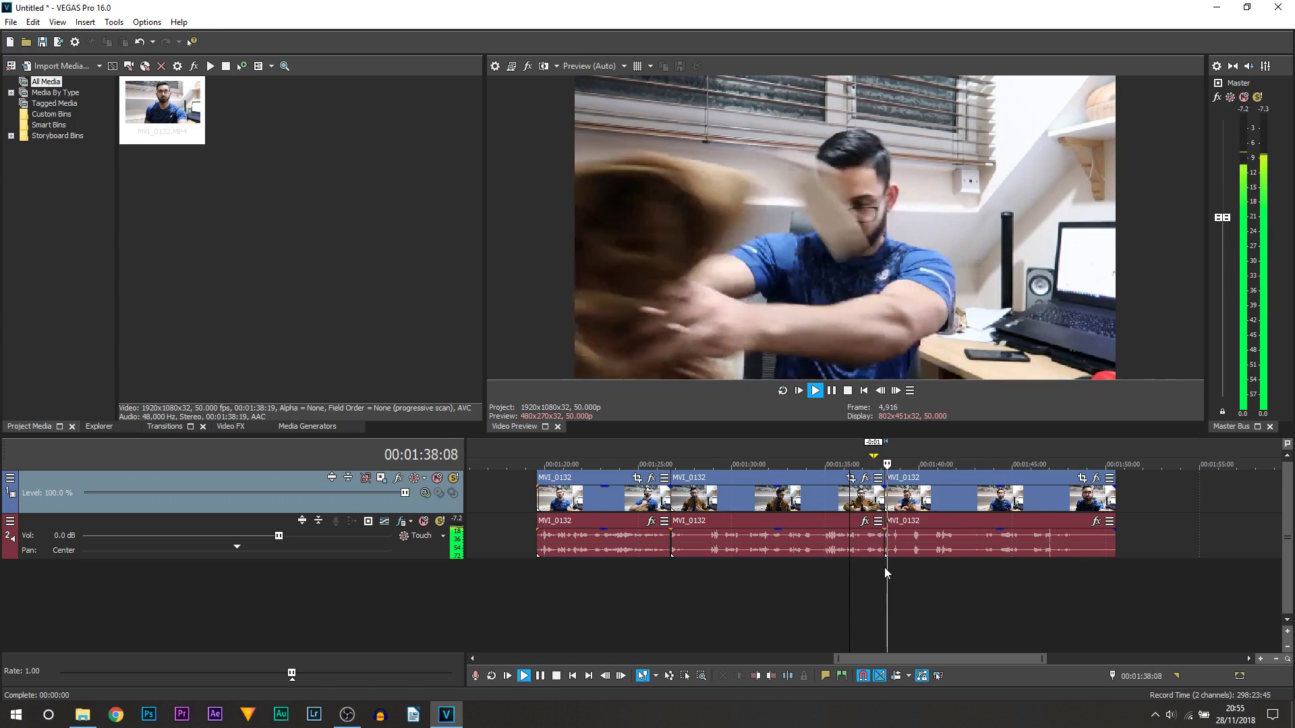
left_click(830, 392)
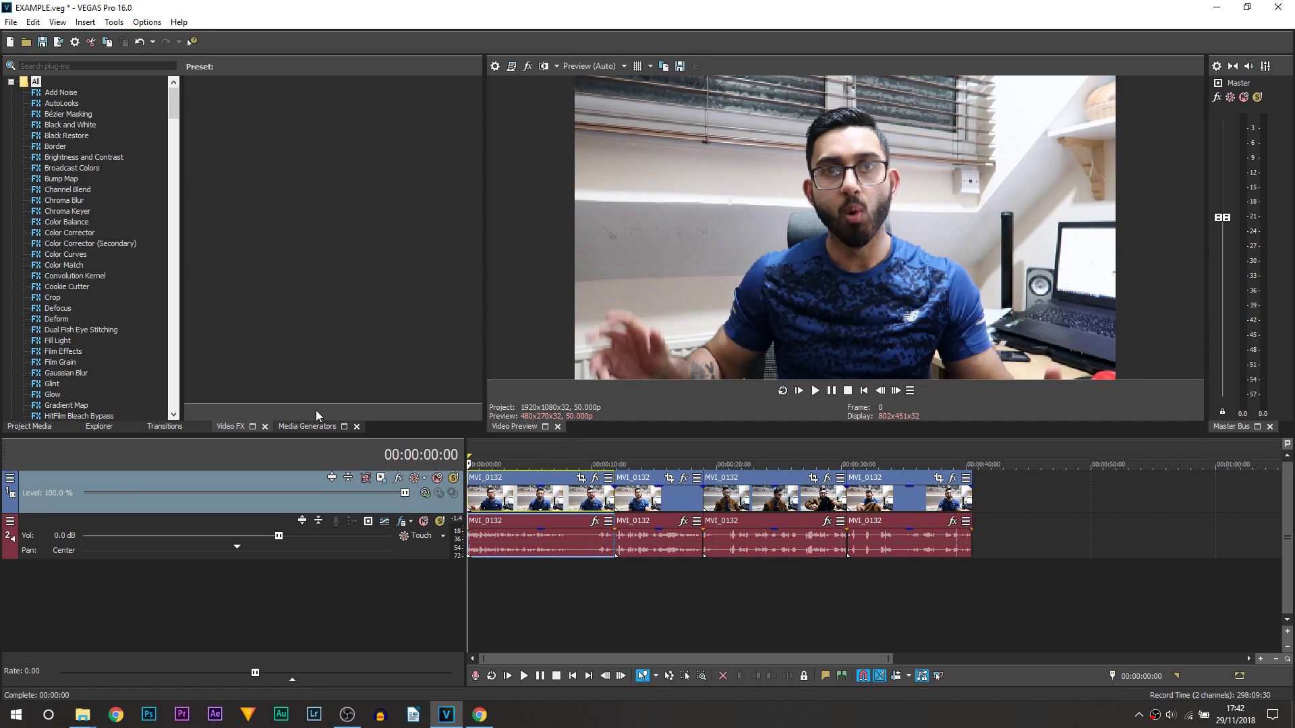
- Apply the S_Shake Text Float preset (amplitude 0.102) to video track 1
left_click_drag(177, 95, 168, 297)
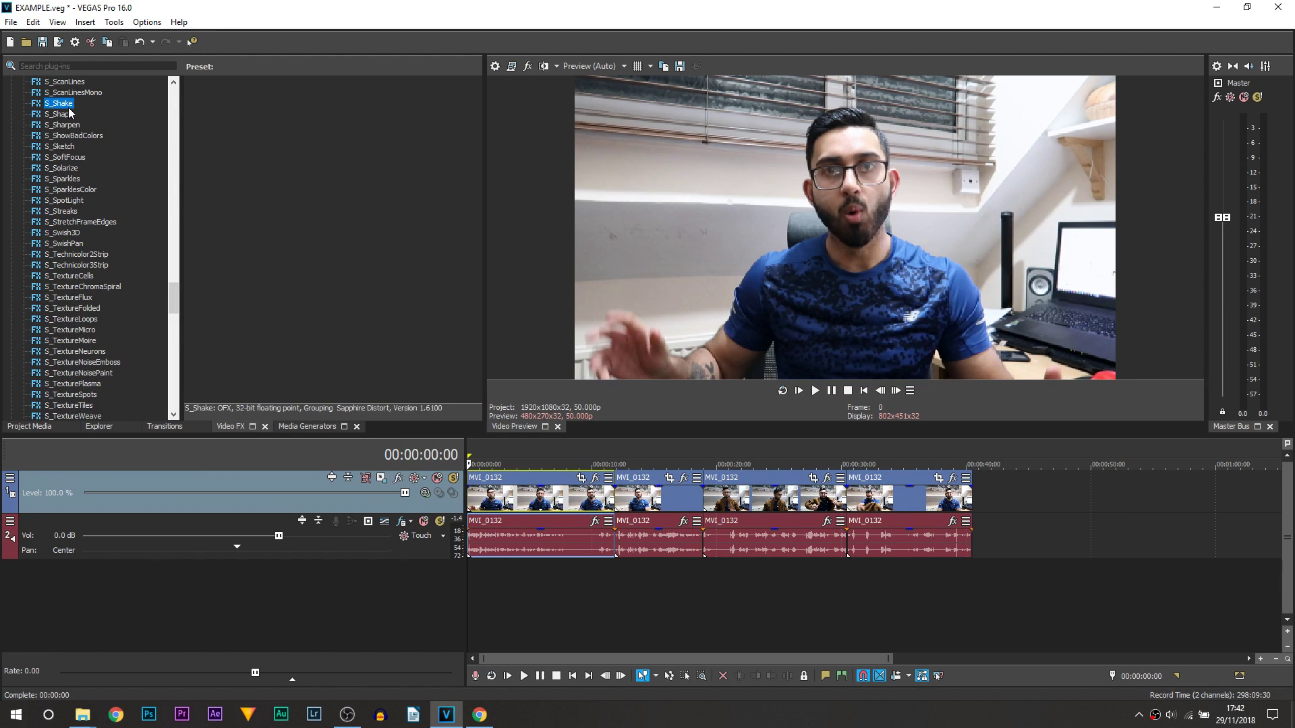
left_click(230, 197)
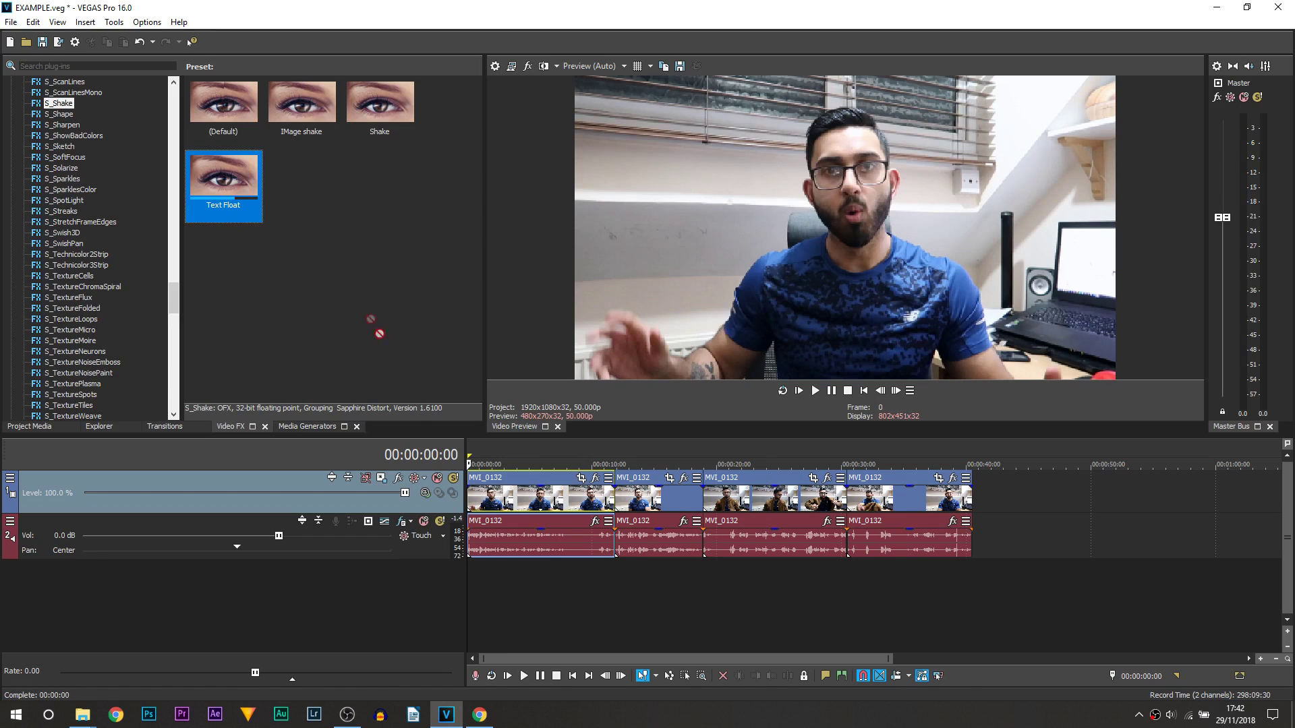
left_click_drag(379, 333, 462, 478)
left_click_drag(348, 487, 676, 503)
left_click_drag(410, 511, 324, 476)
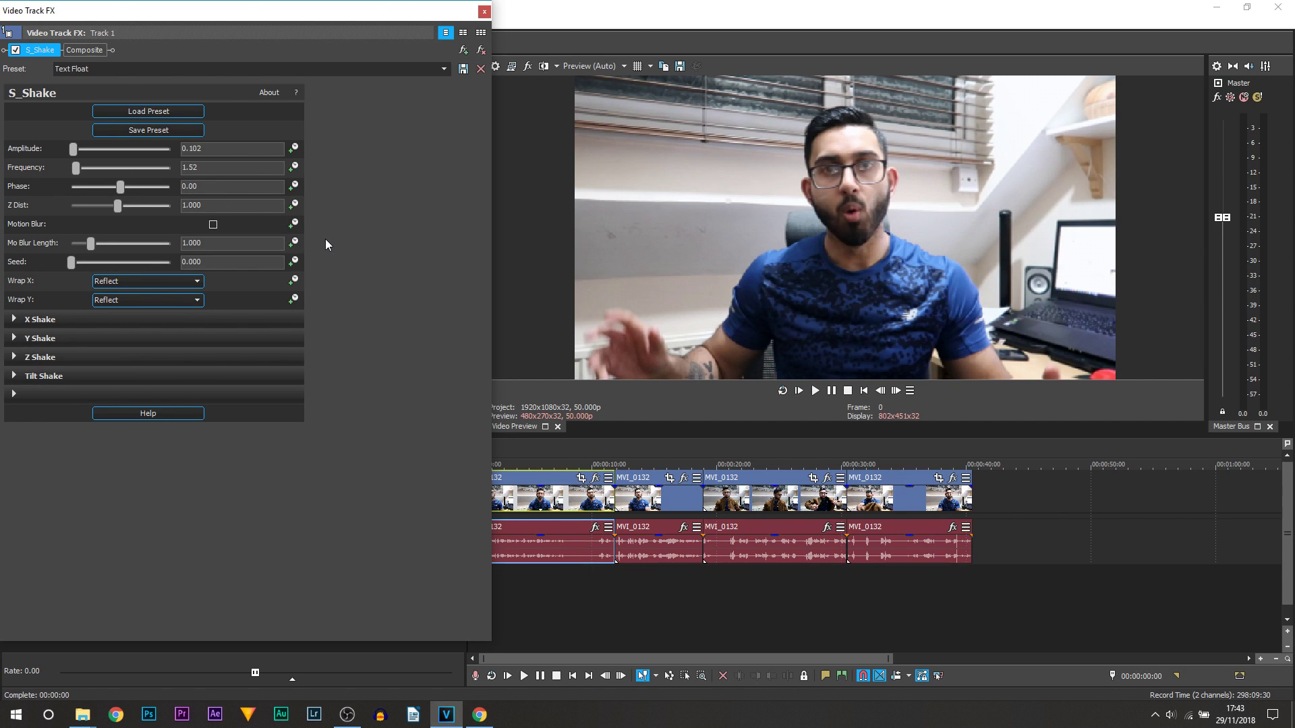
- Close the Video Track FX window
left_click(485, 12)
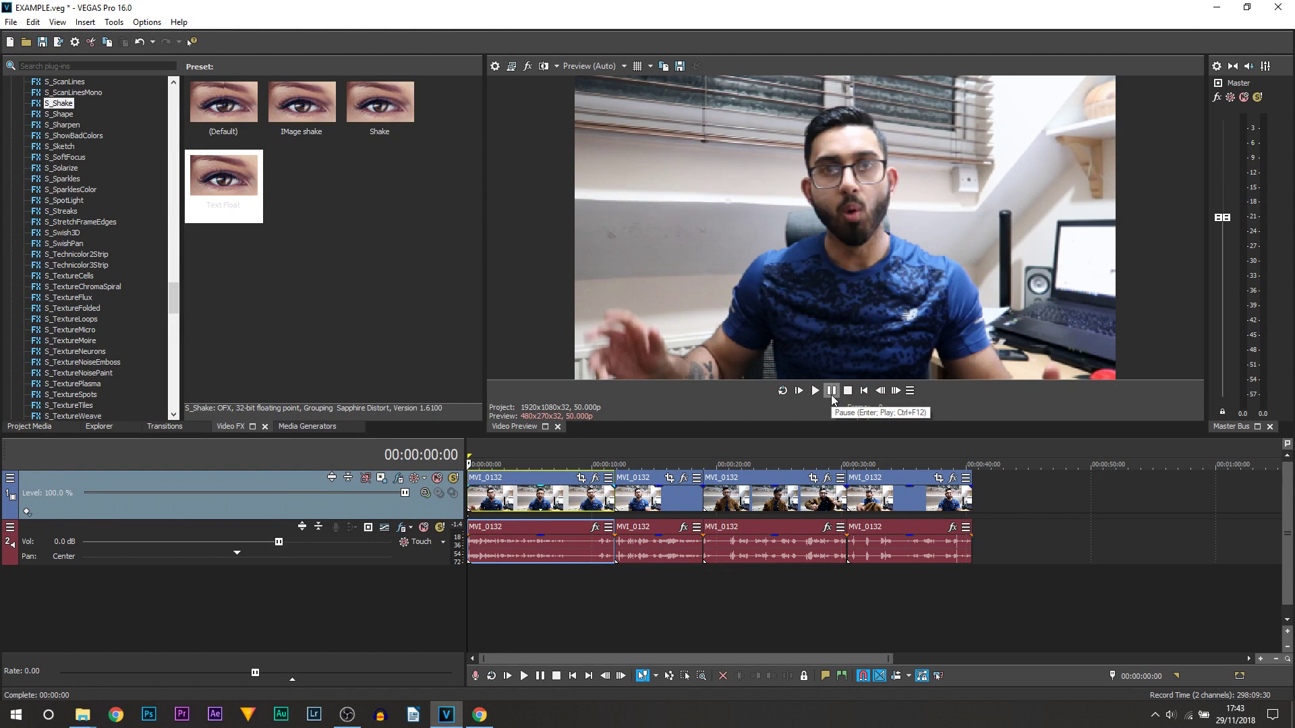
- Play and pause a preview of the shaken video, then mute the audio track
left_click(833, 397)
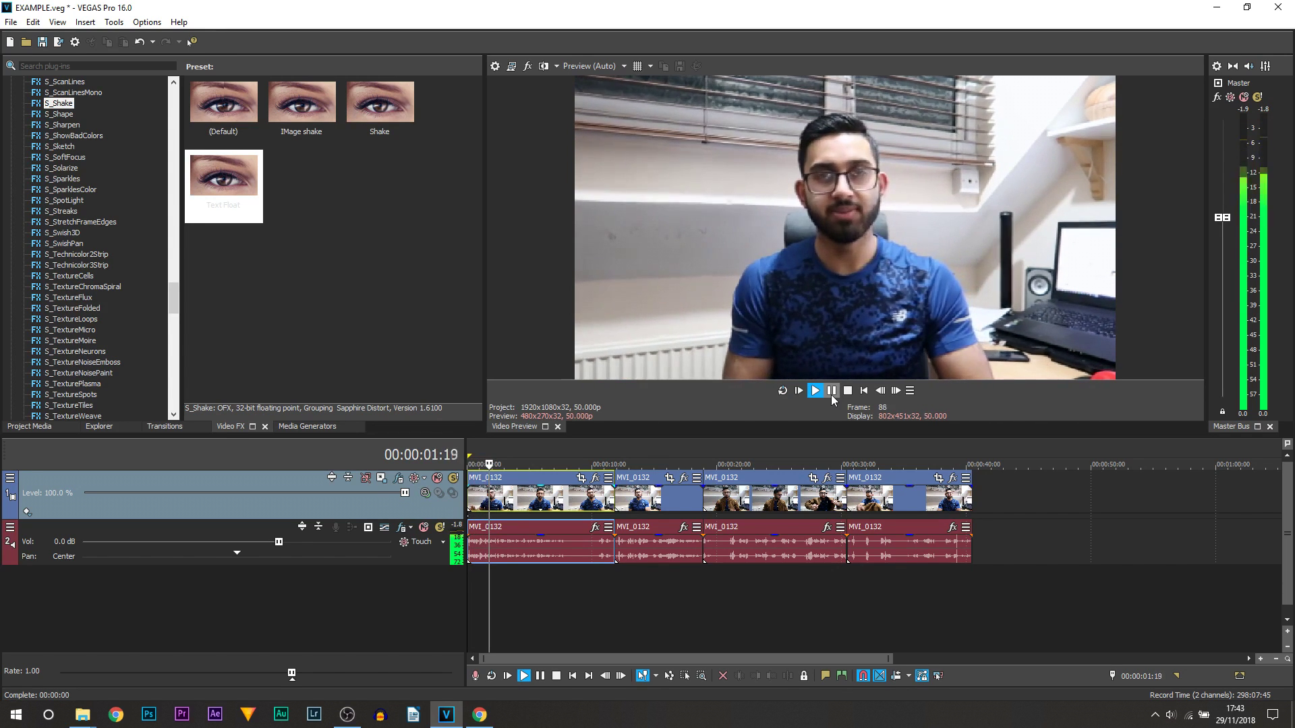
left_click(832, 391)
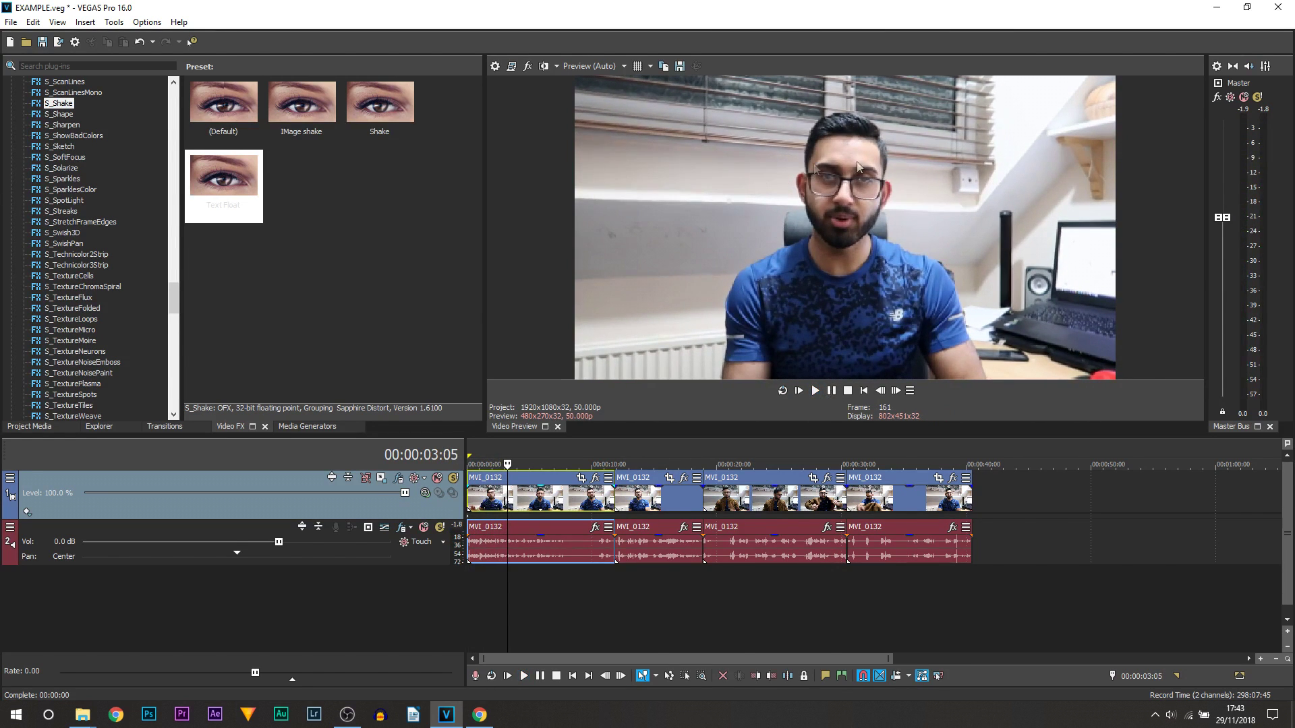
left_click(425, 528)
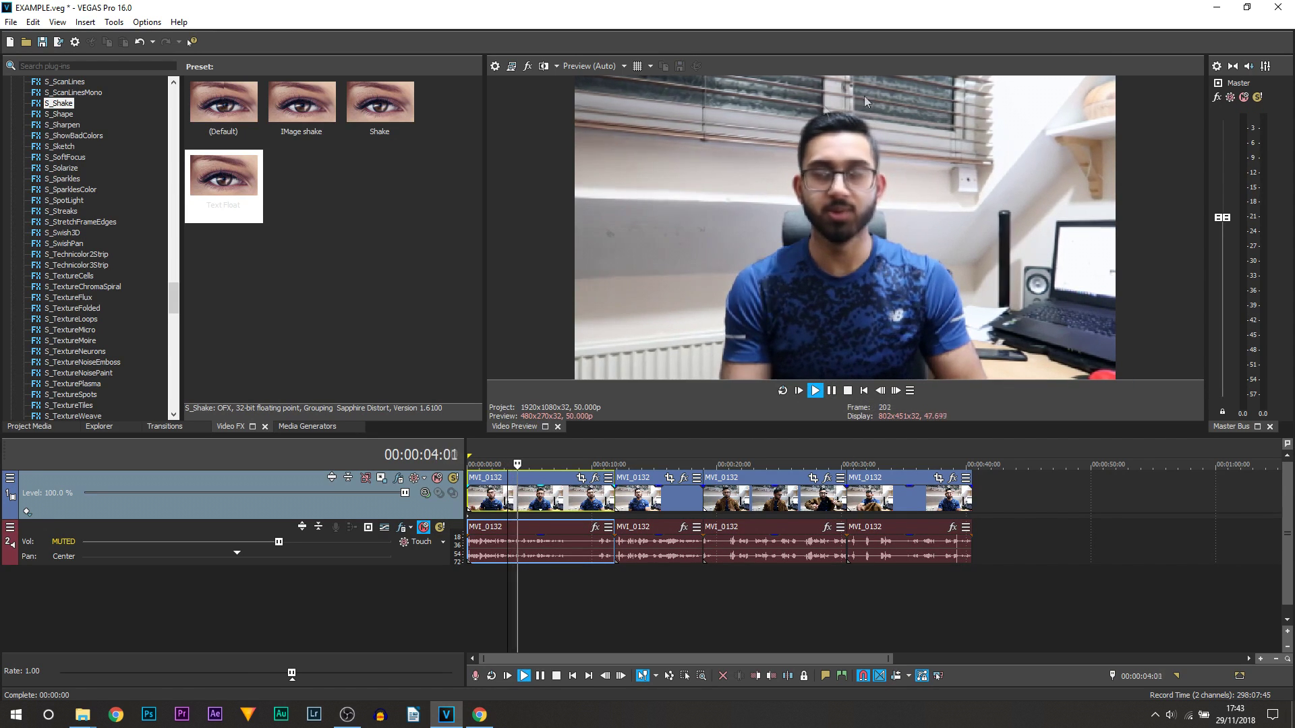